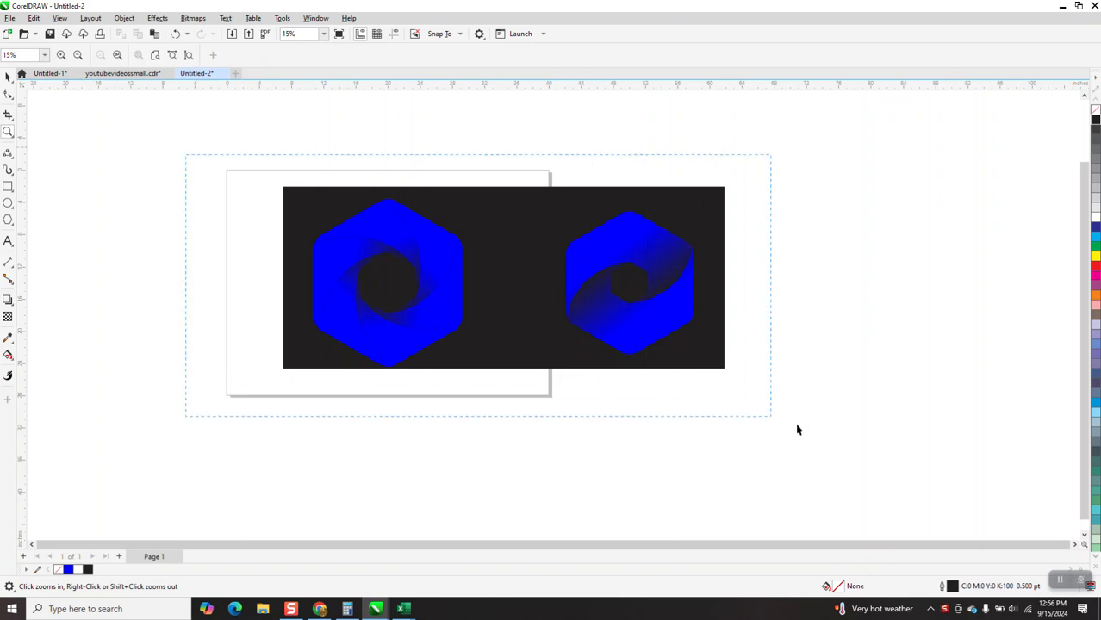
Move the existing logo artwork down below the page.
key("Down")
key("Down")
key("Down")
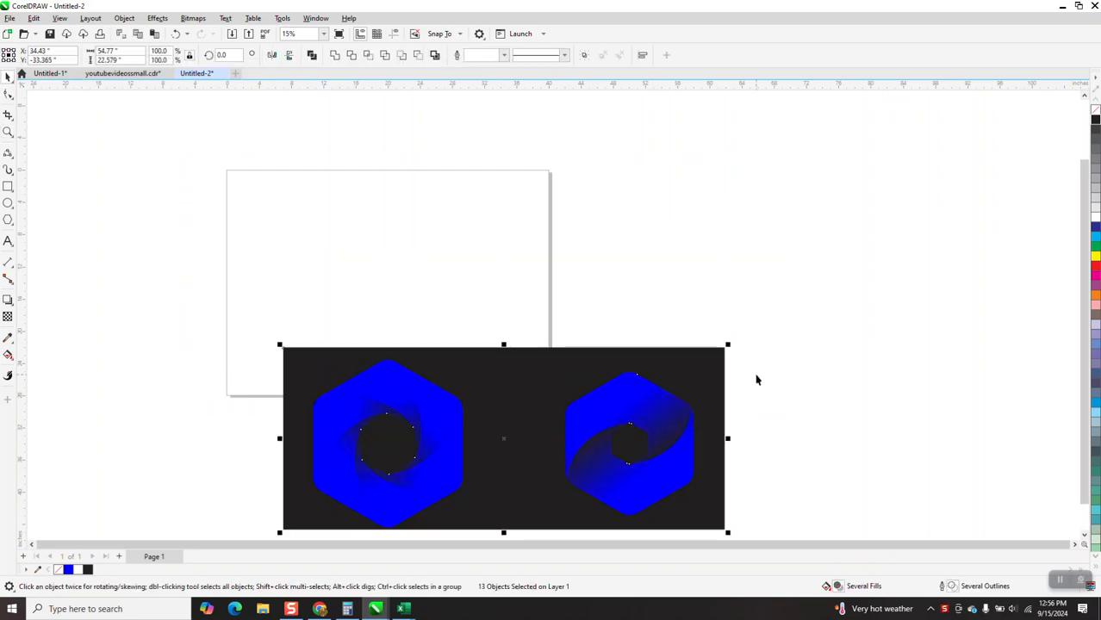
Draw a six-sided polygon about 18.7 by 21.6 inches and center it on the page.
left_click(11, 225)
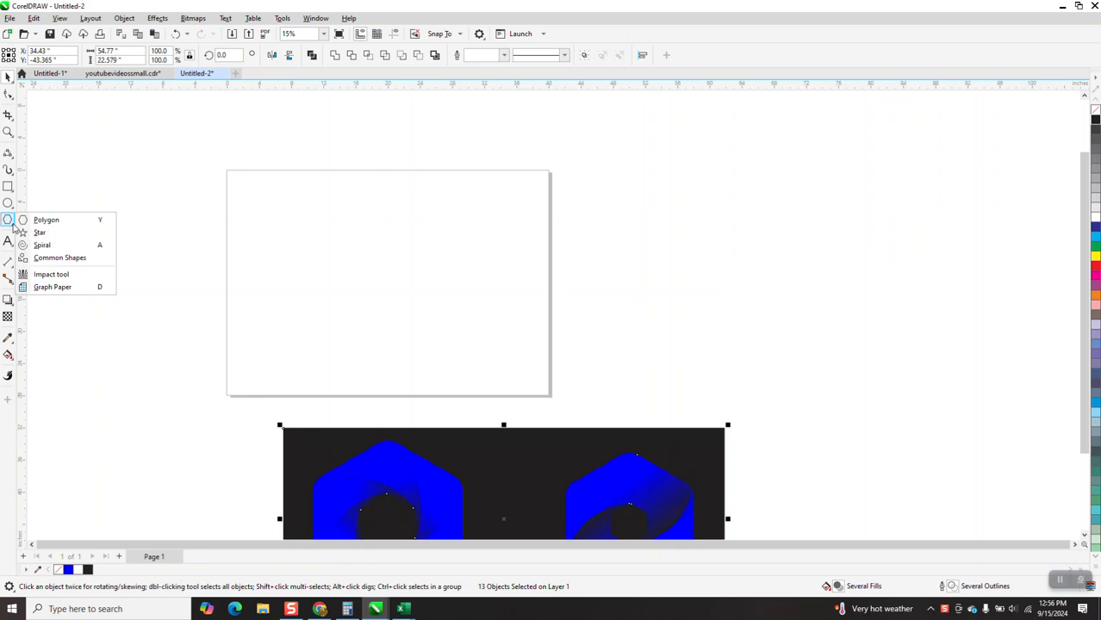
left_click(49, 221)
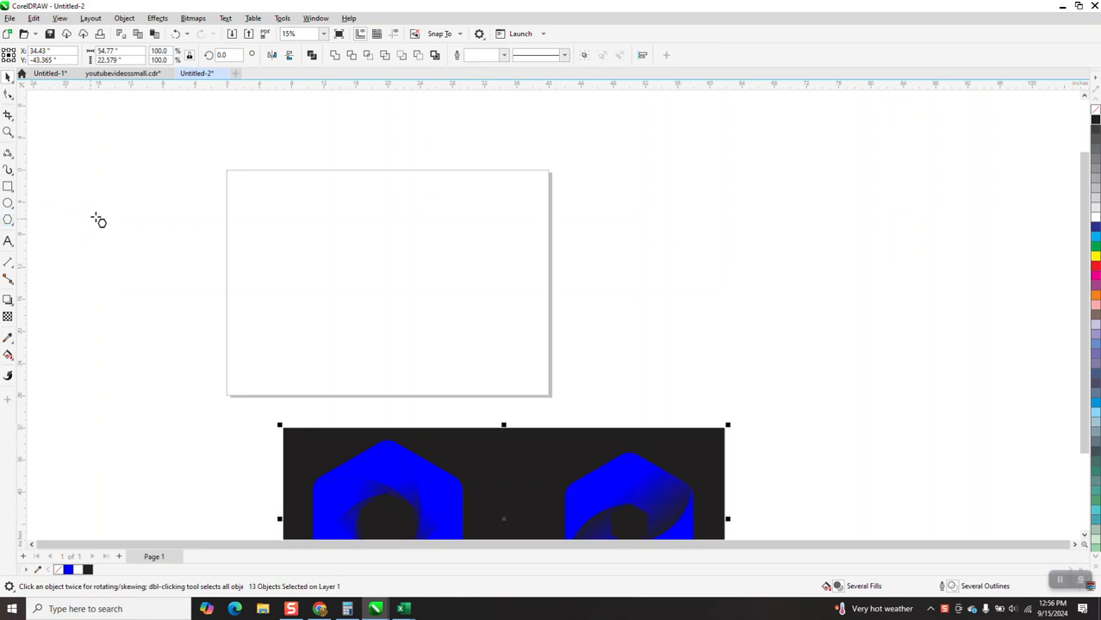
mouse_move(486, 207)
left_mouse_down()
mouse_move(364, 305)
mouse_move(317, 359)
left_mouse_up()
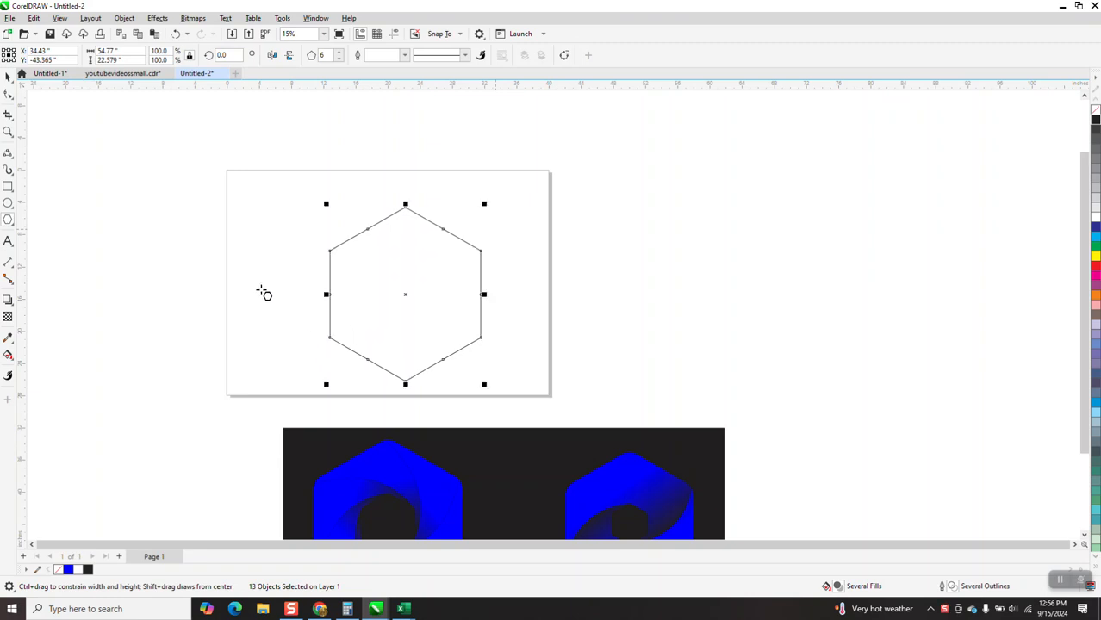
key("space")
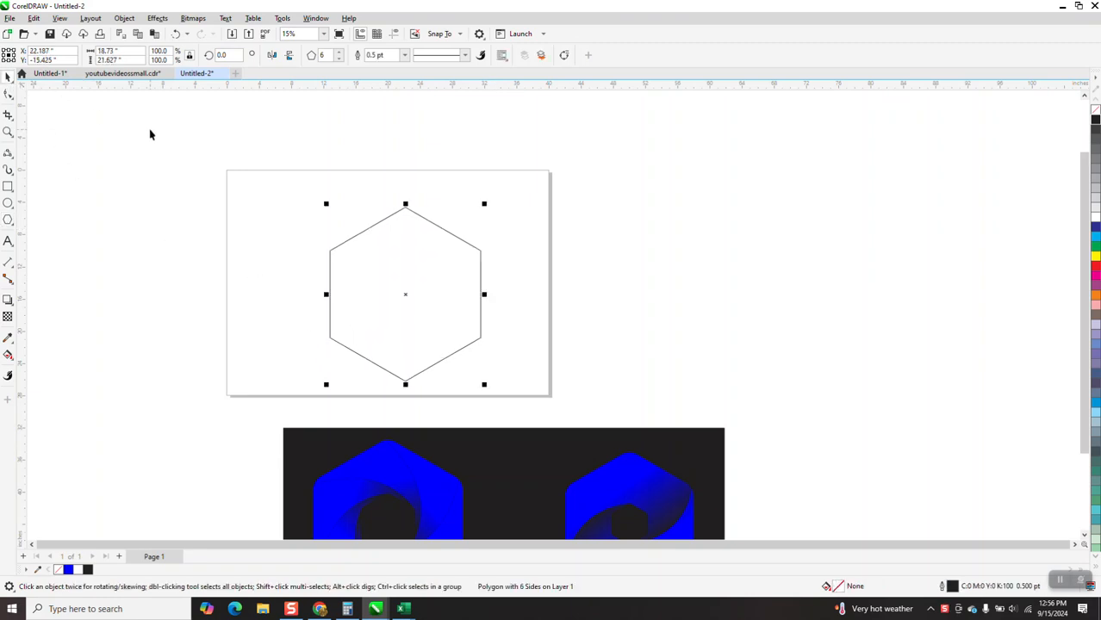
key("p")
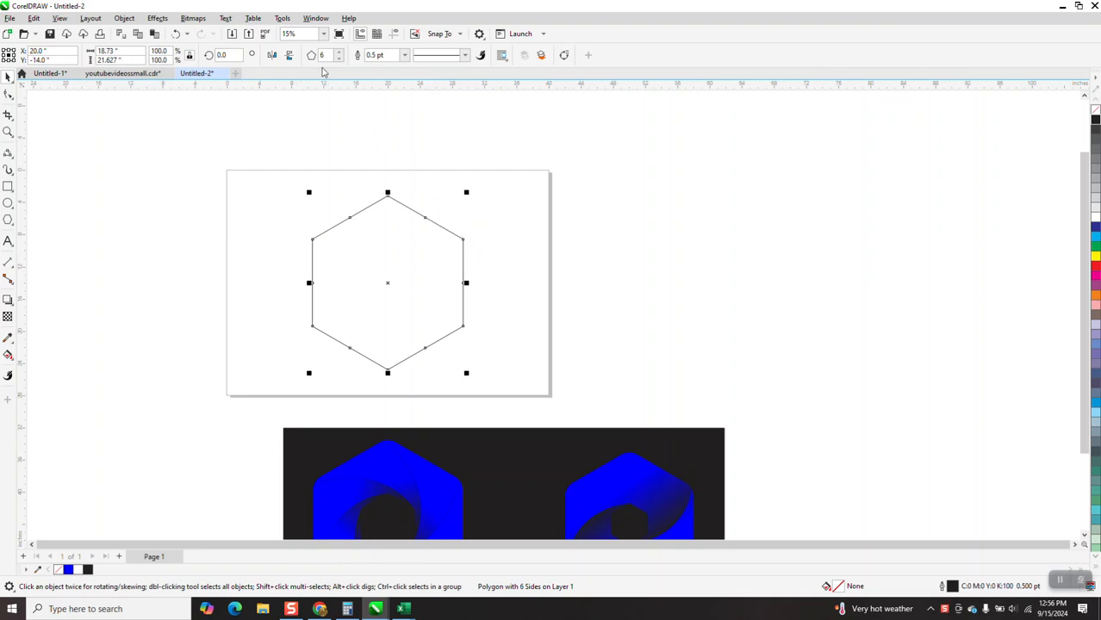
Open the Corners docker and try a 2.0-inch fillet on the hexagon before undoing it.
left_click(326, 23)
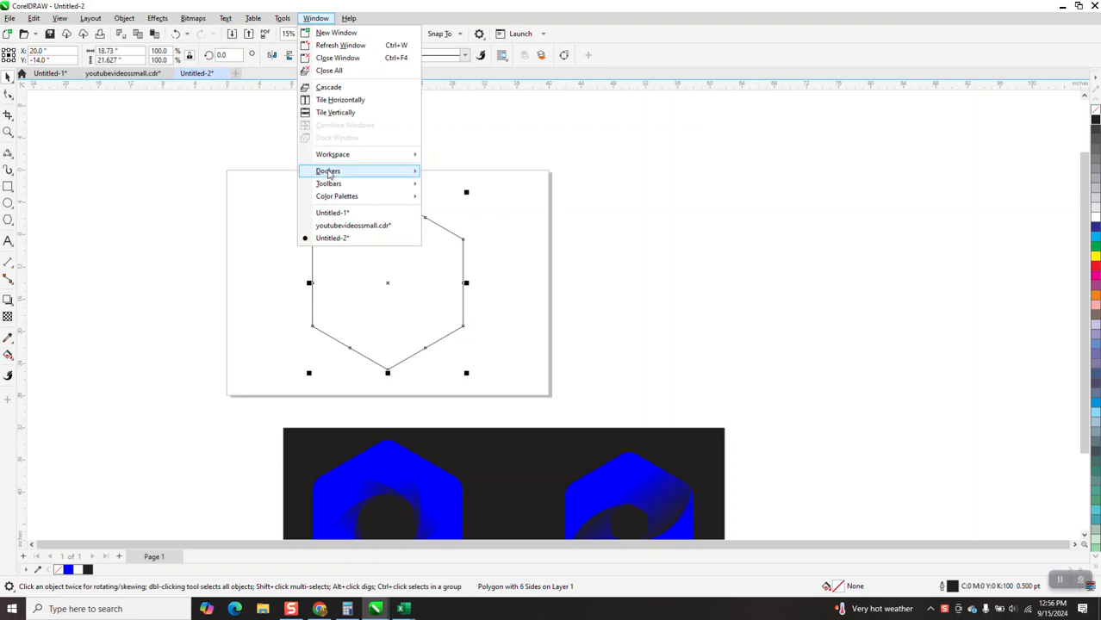
mouse_move(328, 172)
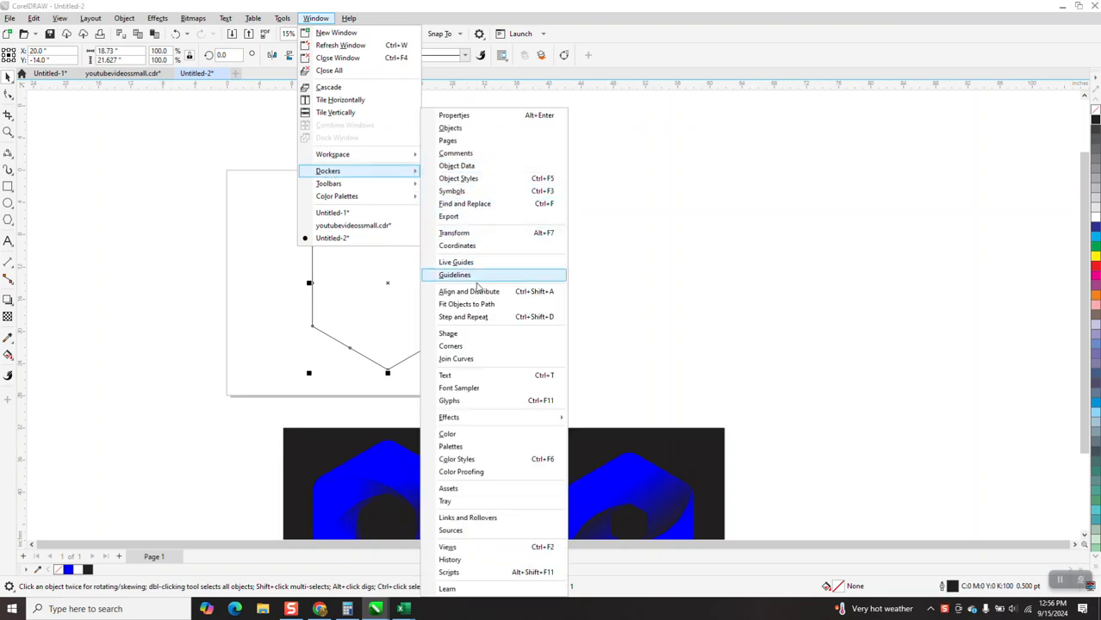
left_click(461, 349)
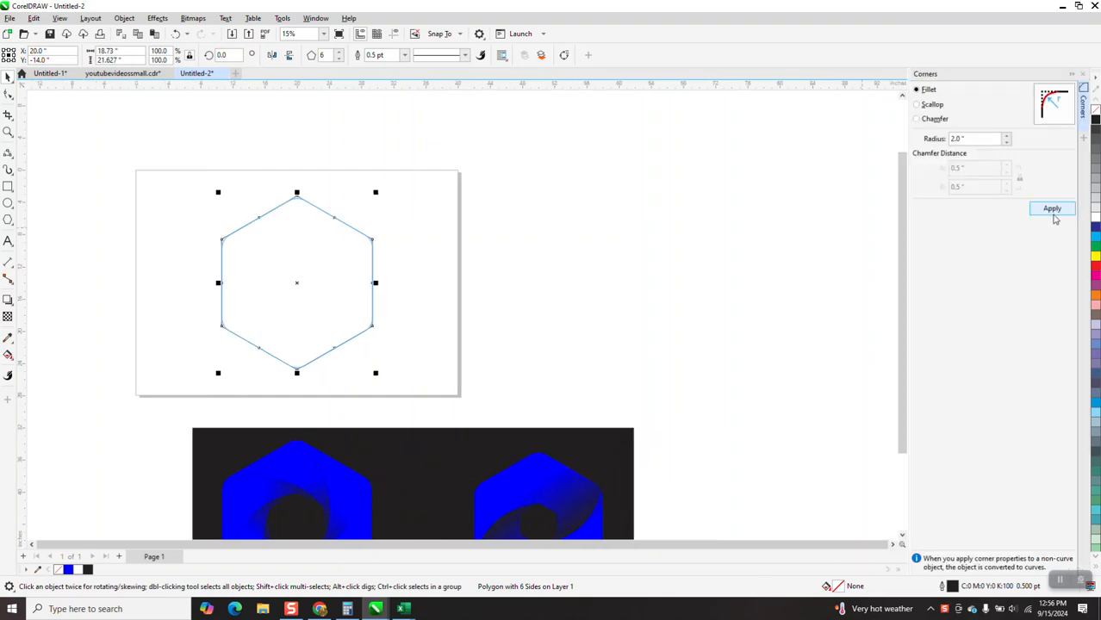
left_click(1054, 213)
left_click(174, 34)
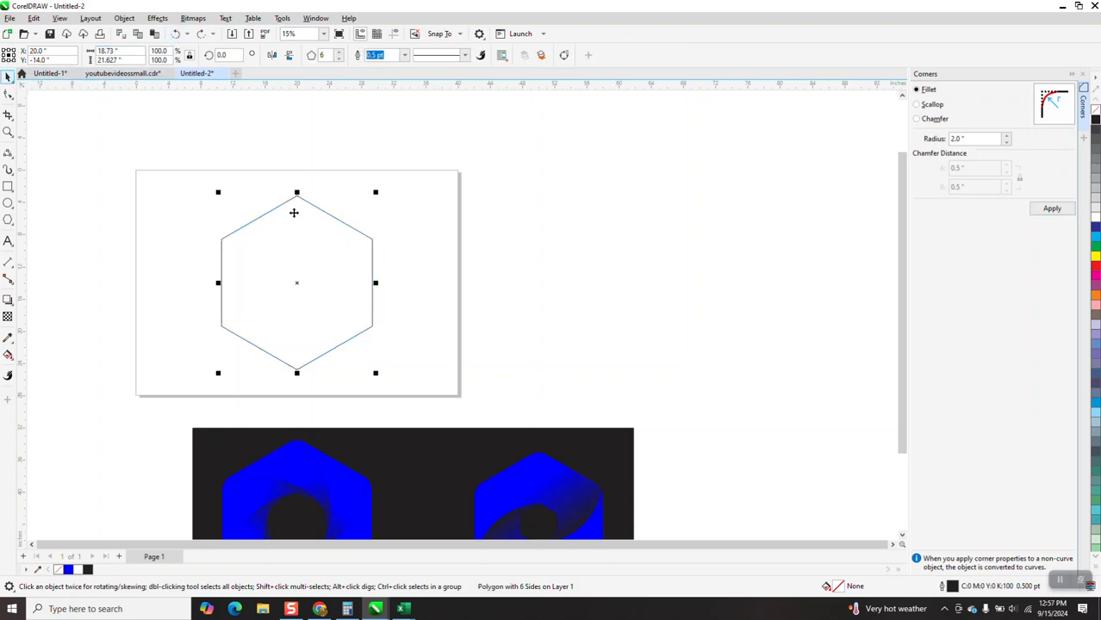
Select all the hexagon's nodes with the Shape tool and convert the hexagon to curves.
left_click(8, 95)
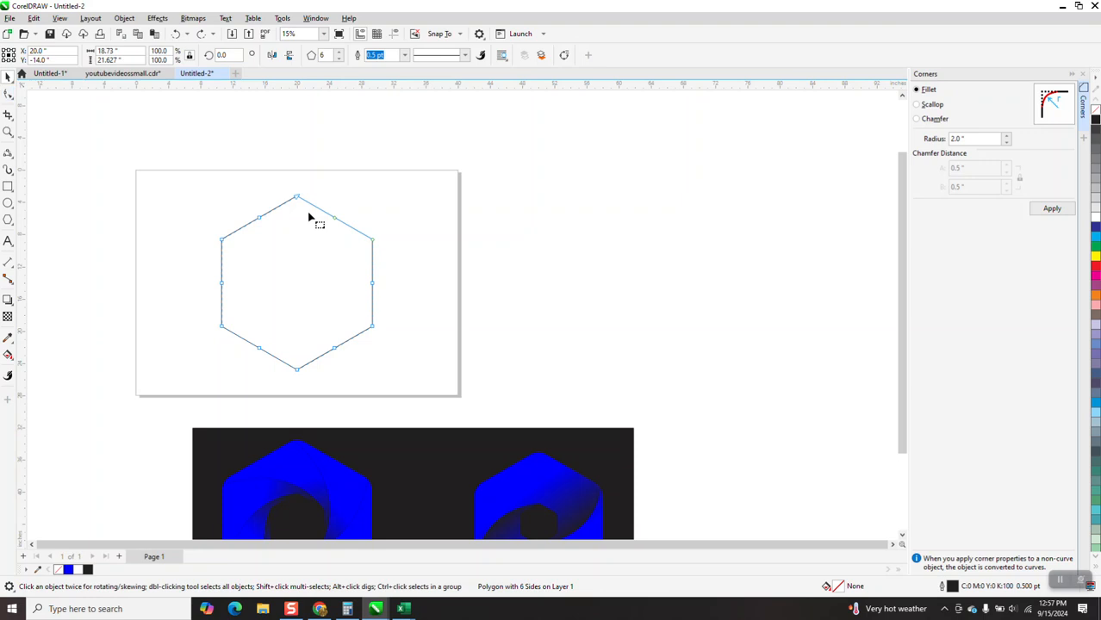
left_click_drag(189, 183, 523, 410)
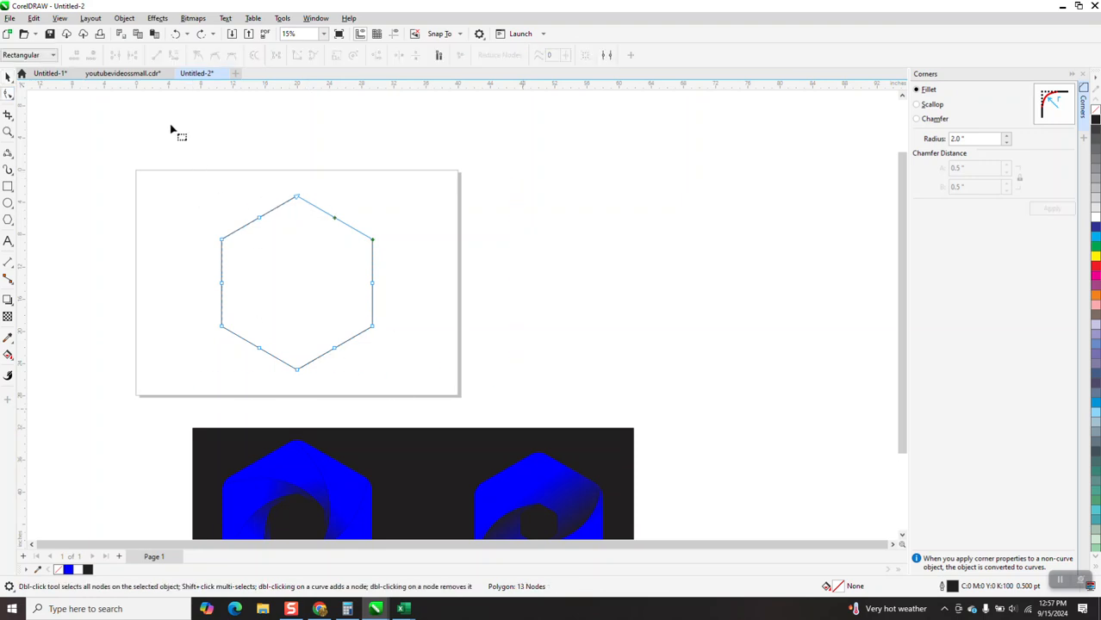
left_click(126, 19)
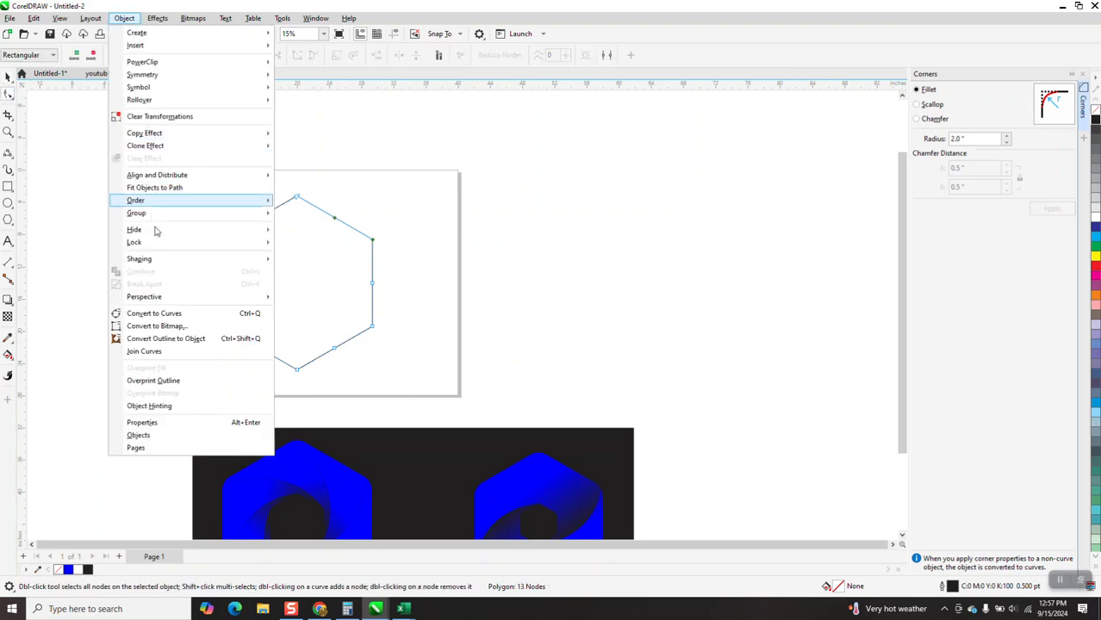
left_click(178, 317)
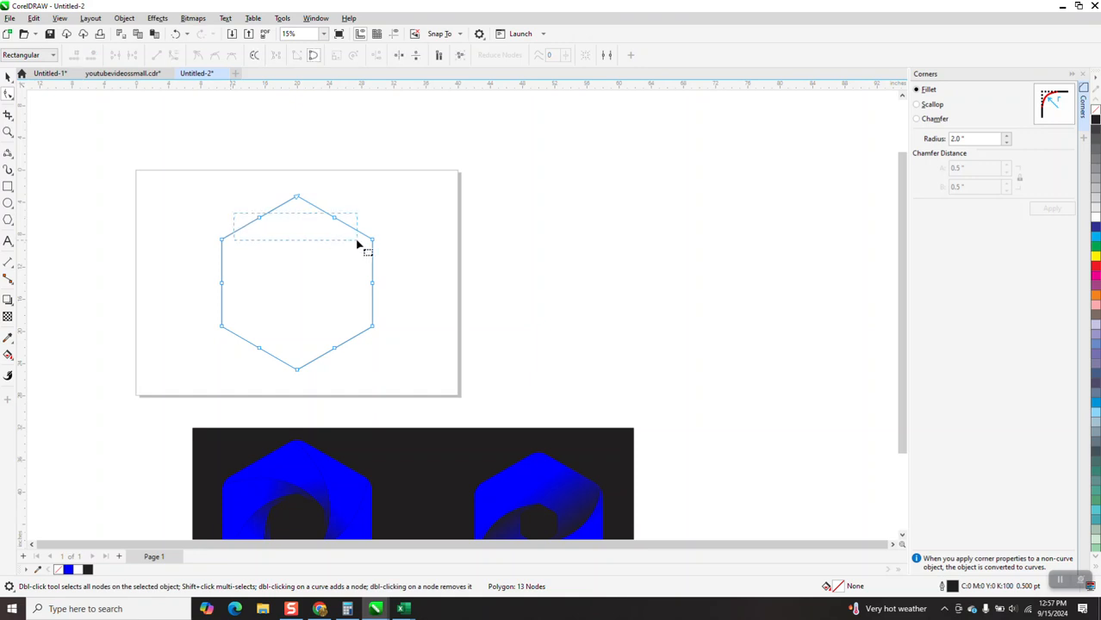
Delete the hexagon's extra midpoint nodes, keeping only the six corner nodes.
left_click_drag(205, 270, 451, 303)
key("Delete")
left_click_drag(233, 340, 381, 356)
Fillet all six corners of the hexagon with a 3.0-inch radius.
left_click_drag(191, 174, 410, 383)
left_click(1045, 211)
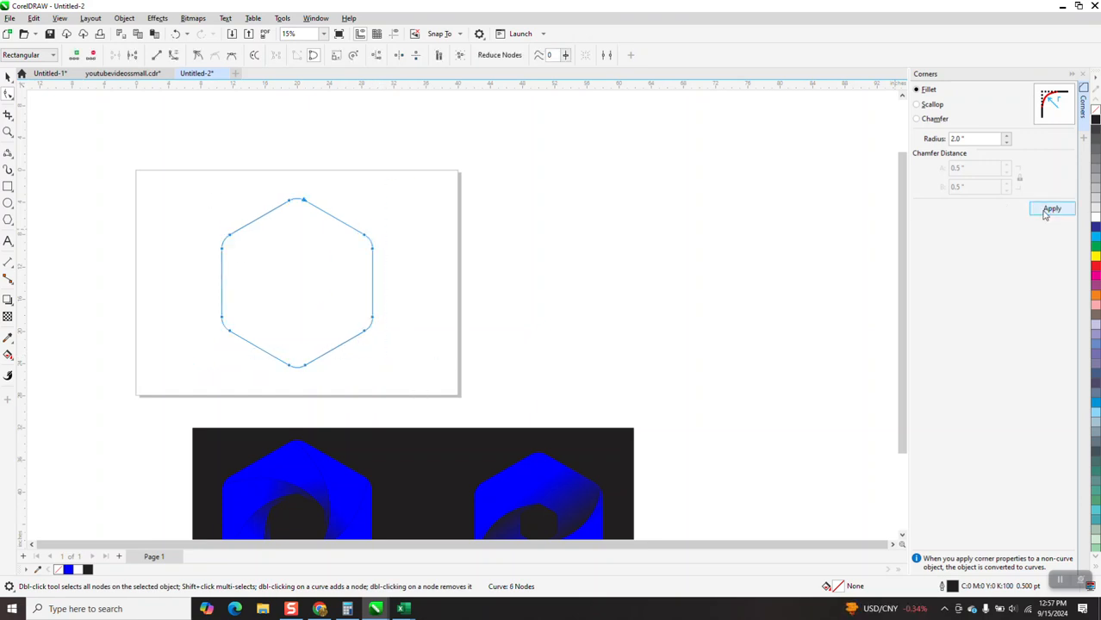
left_click(176, 34)
double_click(975, 139)
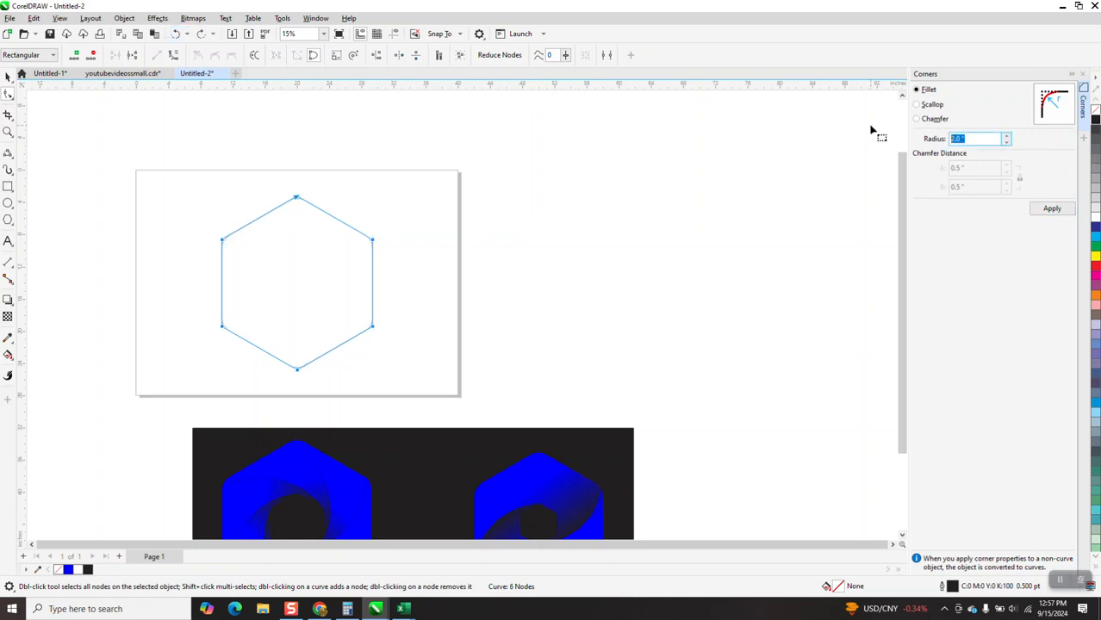
left_click(1054, 210)
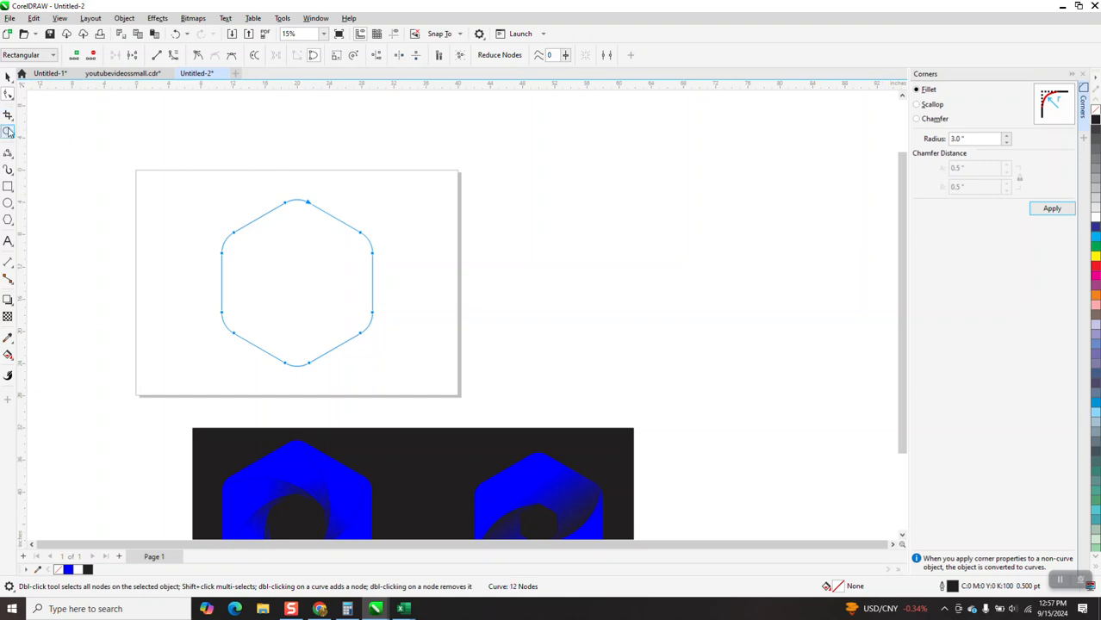
Create a smaller copy of the rounded hexagon, about 5.7 by 6.3 inches, centered inside it.
left_click(249, 141)
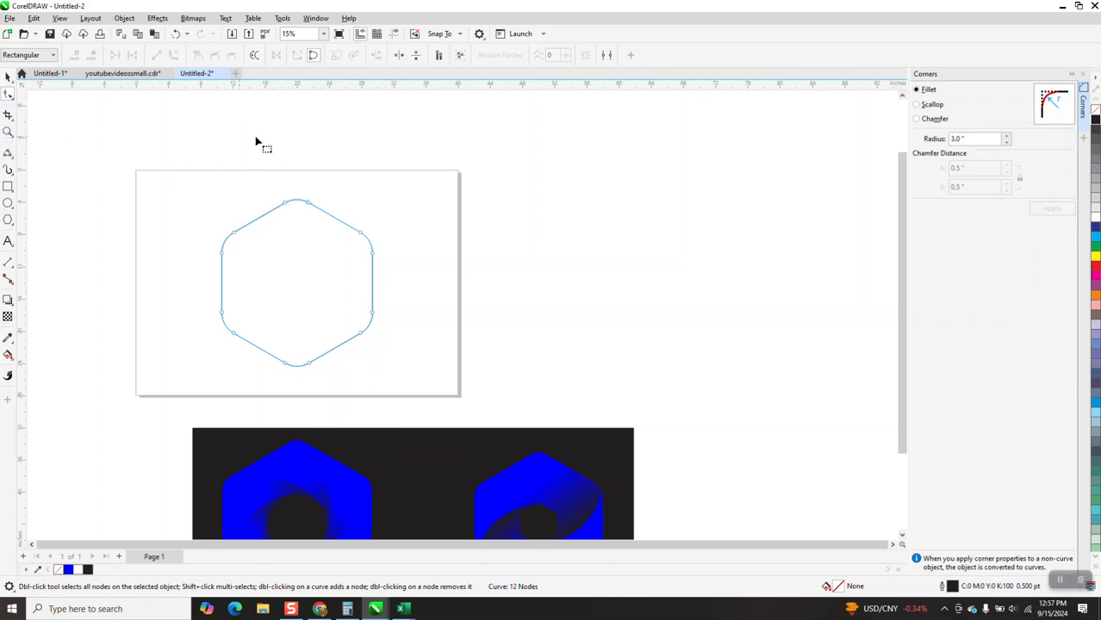
left_click(7, 76)
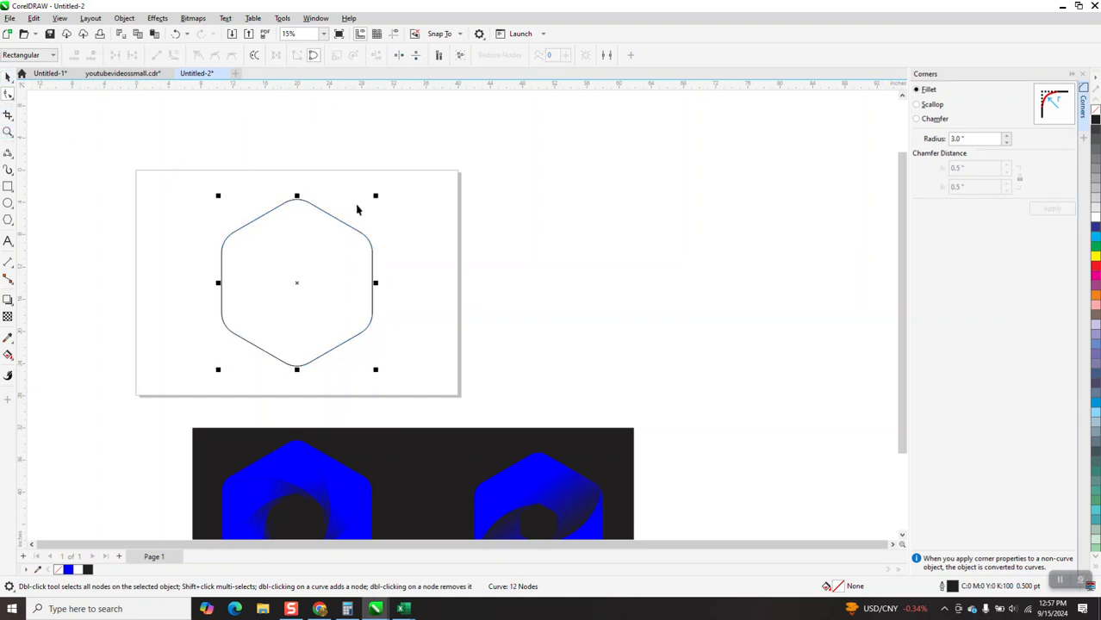
left_click_drag(377, 197, 303, 281)
key("p")
left_click_drag(335, 240, 324, 254)
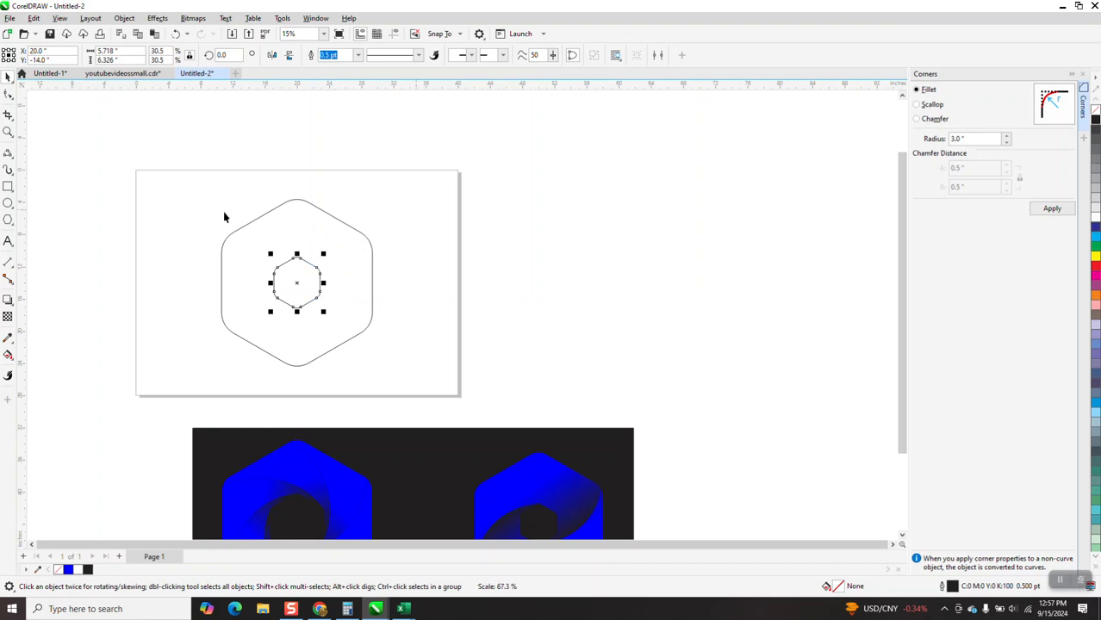
Draw a 3-point curve from the inner hexagon's top corner to the outer hexagon's lower-left edge.
left_click(8, 132)
left_click_drag(170, 179, 510, 405)
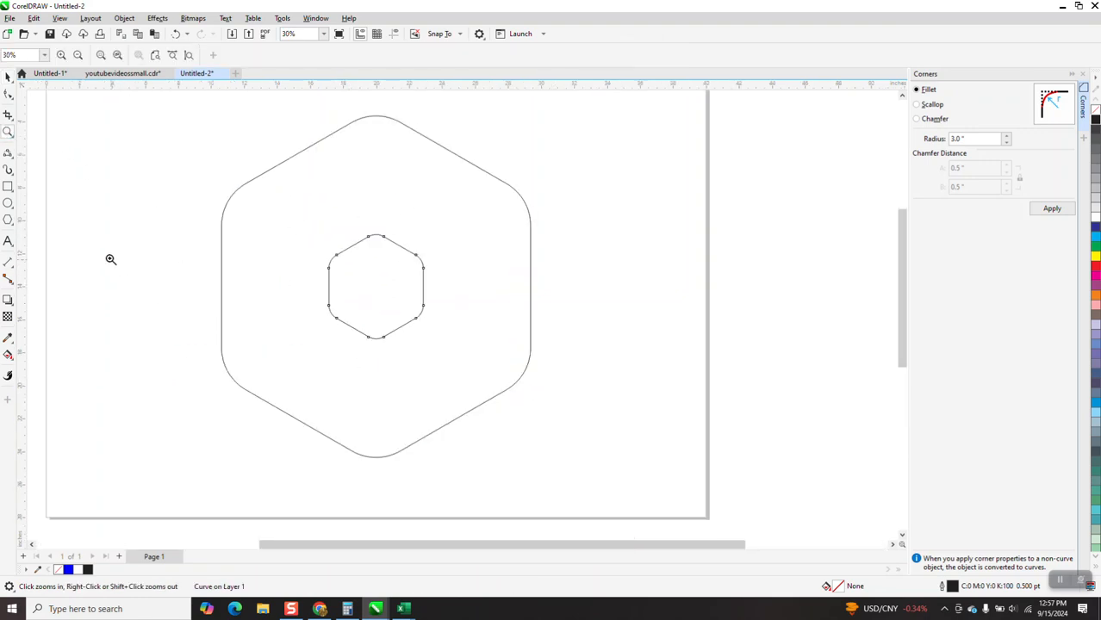
left_click(12, 162)
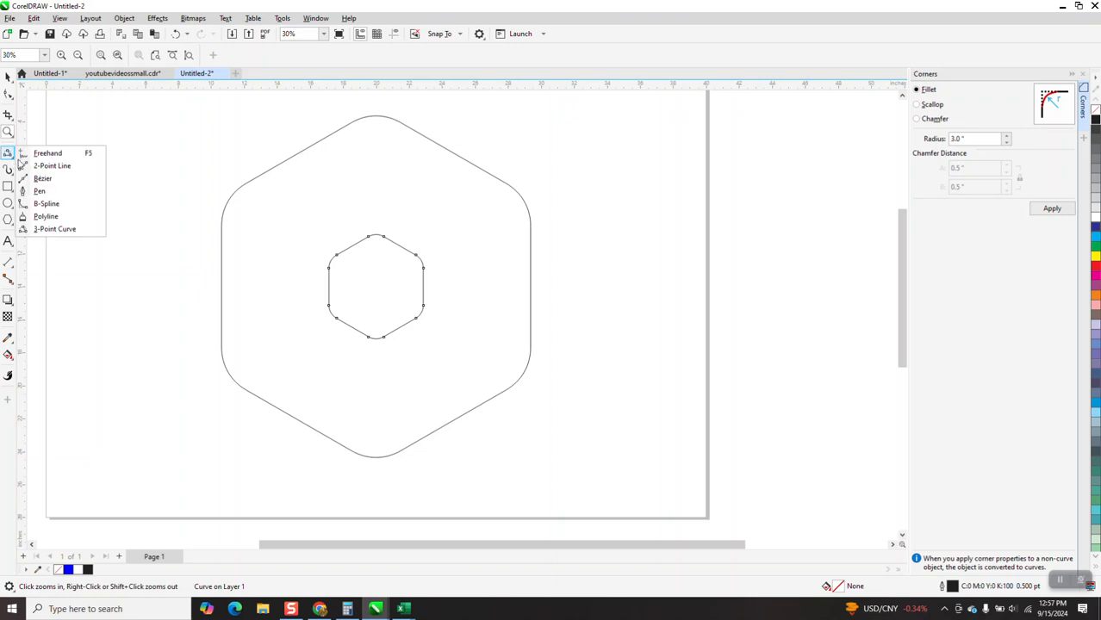
left_click(54, 228)
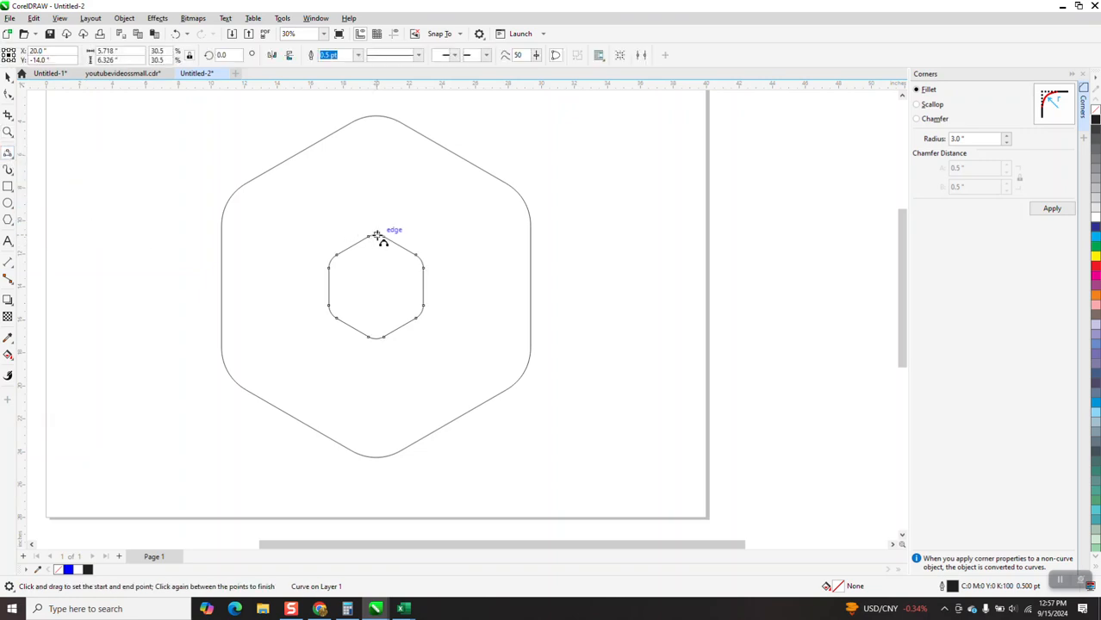
left_click_drag(378, 235, 228, 370)
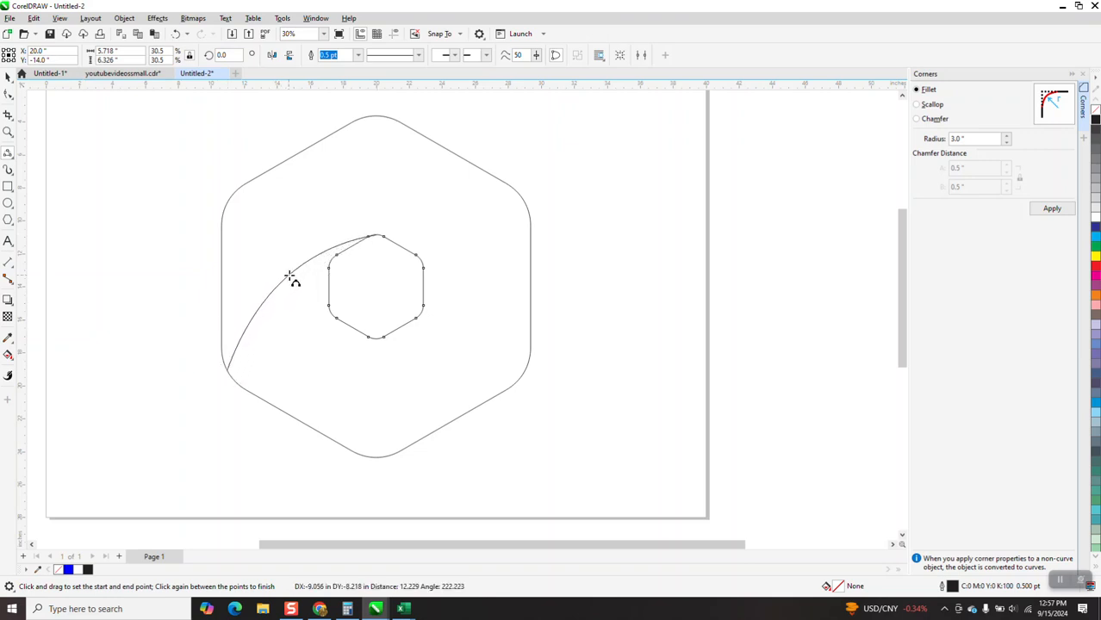
left_click(296, 269)
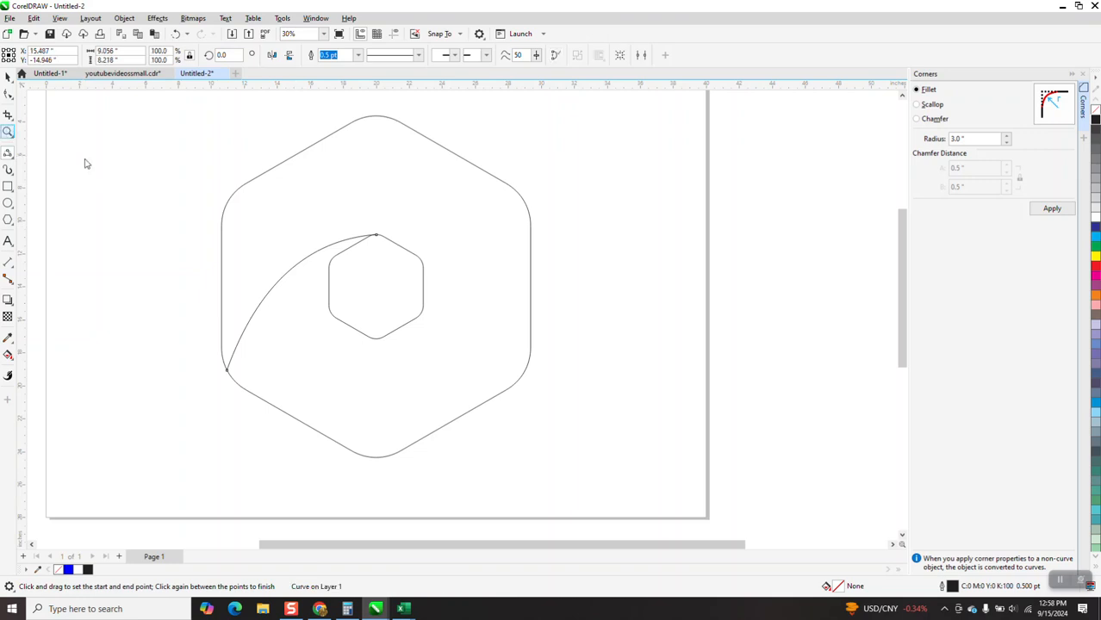
Rotate a copy of the curve 180° around the inner hexagon's center.
key("z")
left_click_drag(359, 229, 389, 256)
scroll(498, 218, "down", 6)
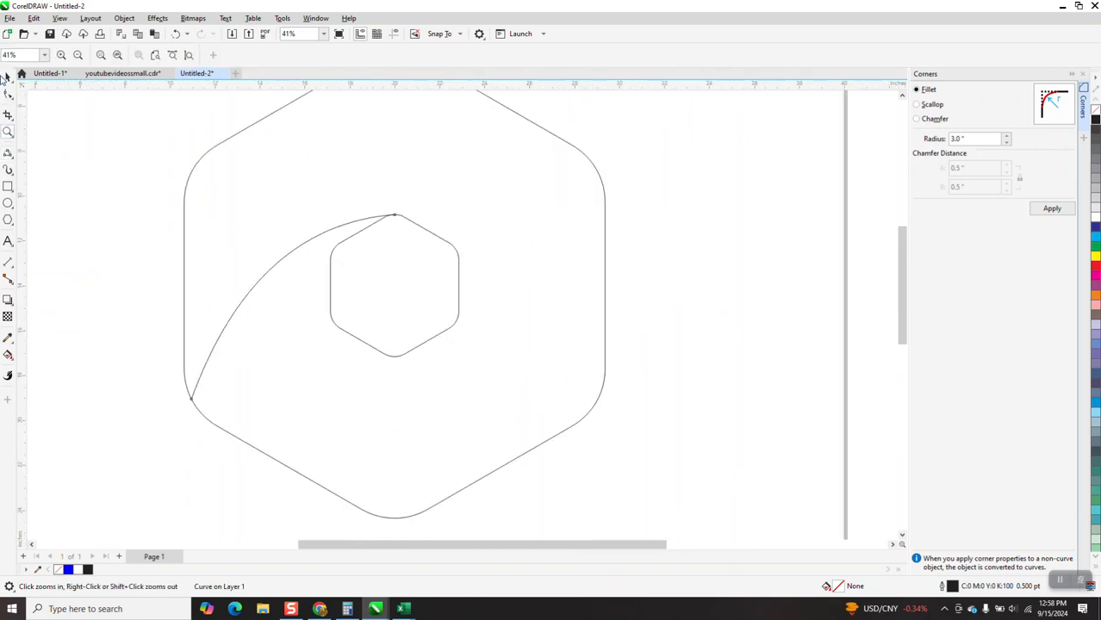
left_click(9, 76)
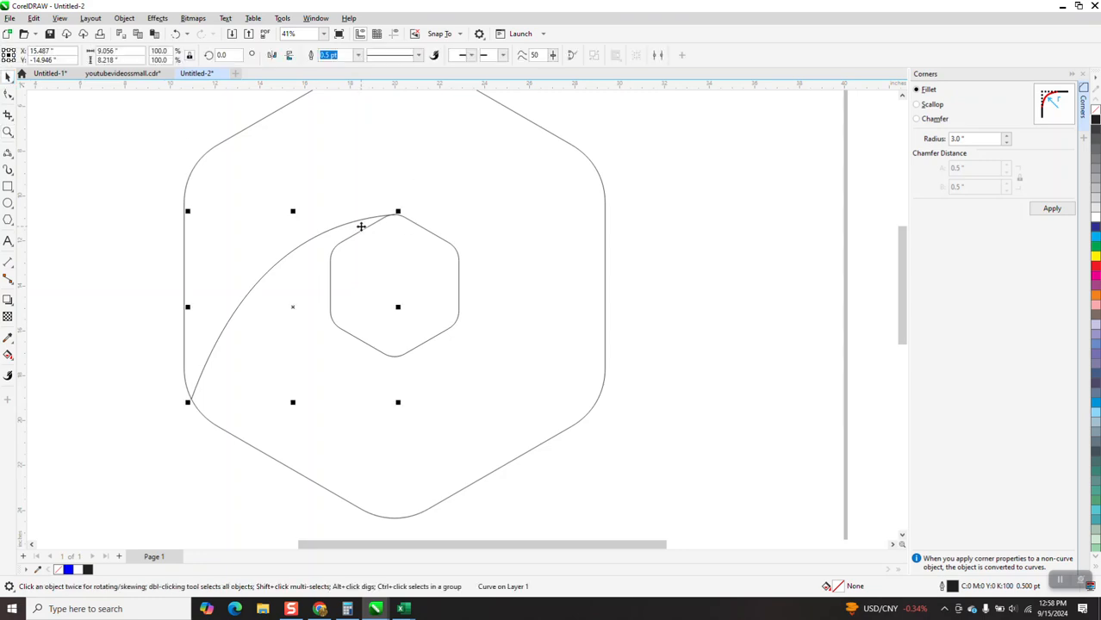
left_click(294, 307)
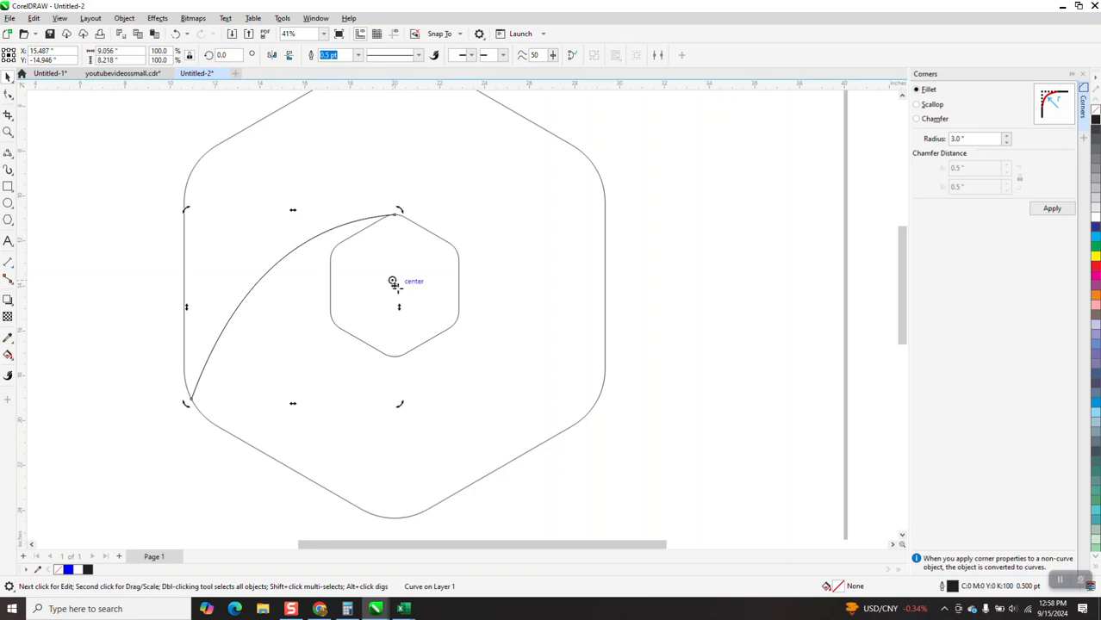
left_click(361, 221)
left_click(359, 218)
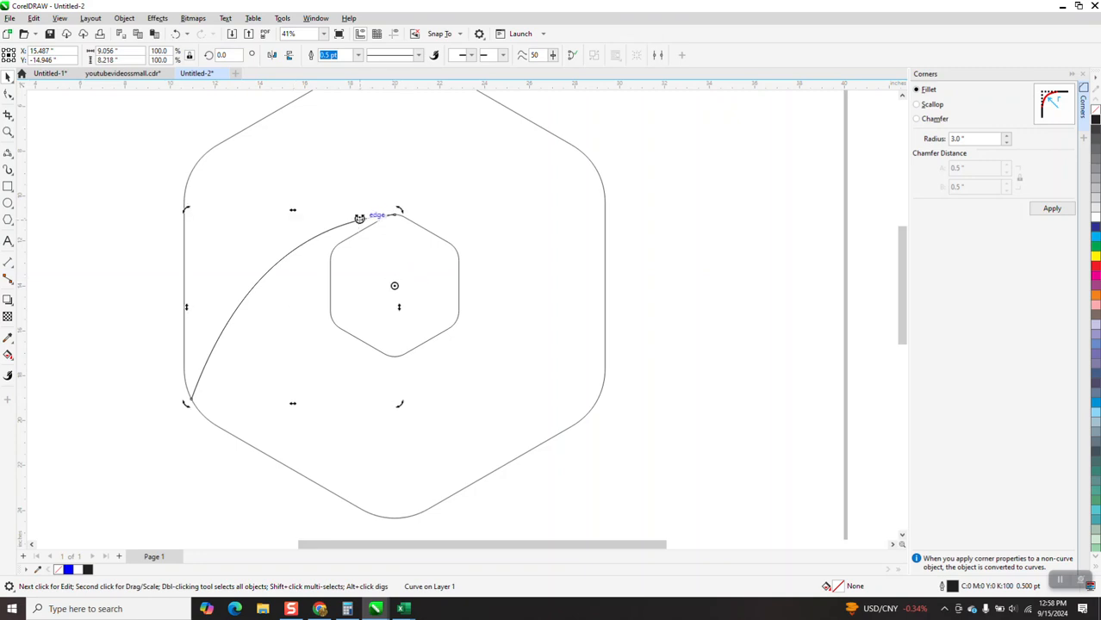
left_click(238, 54)
type("180")
key("Return")
Duplicate the whole hexagon design and nudge the copy to the left off the page.
scroll(414, 301, "down", 1)
mouse_move(227, 165)
left_mouse_down()
mouse_move(622, 456)
mouse_move(662, 454)
left_mouse_up()
key("ctrl+d")
key("Left")
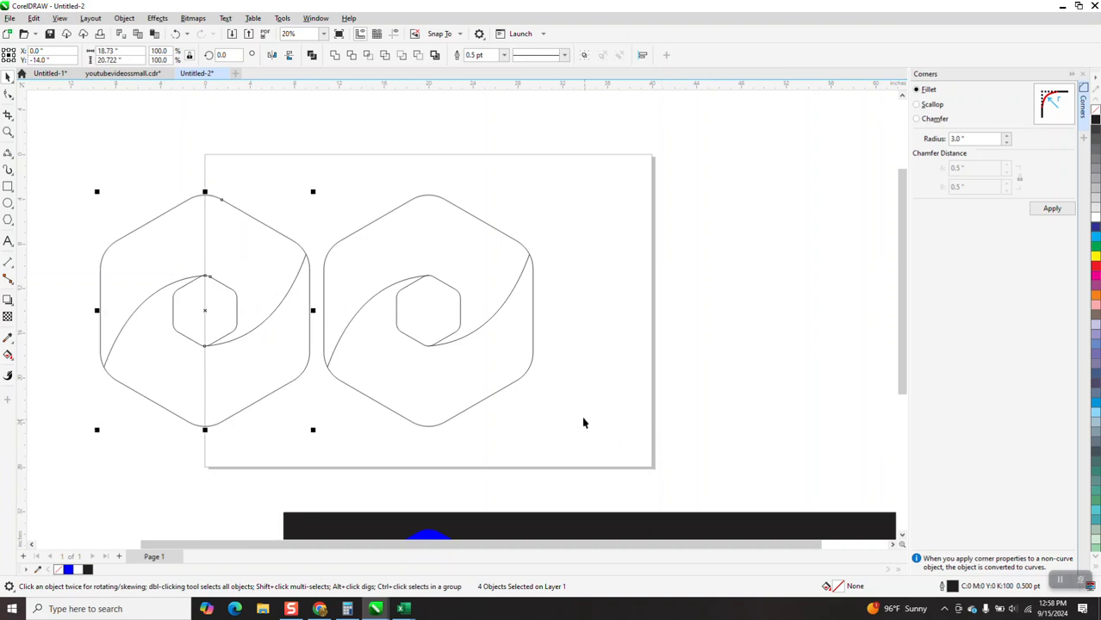
key("Left")
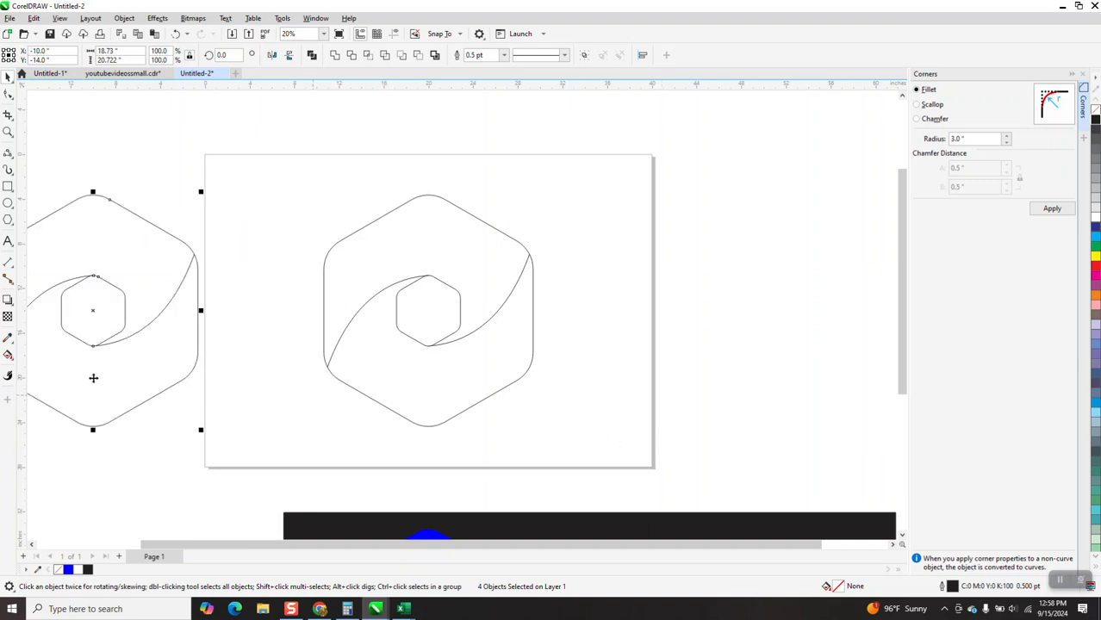
Smart-fill the upper region between the outer hexagon and the curves with orange.
left_click(12, 360)
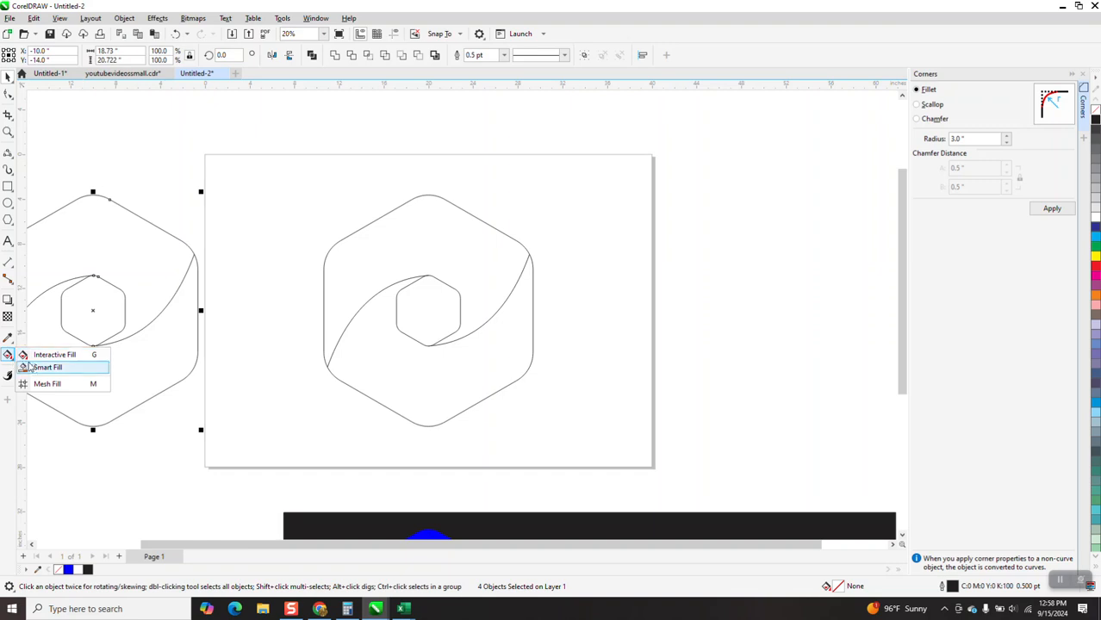
left_click(39, 369)
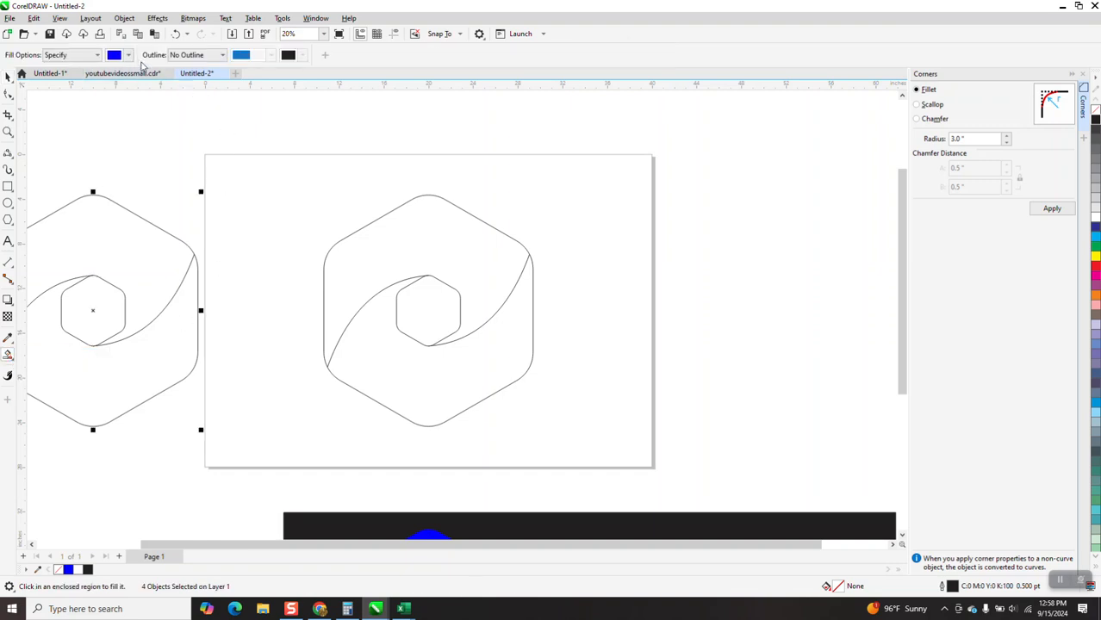
left_click(129, 55)
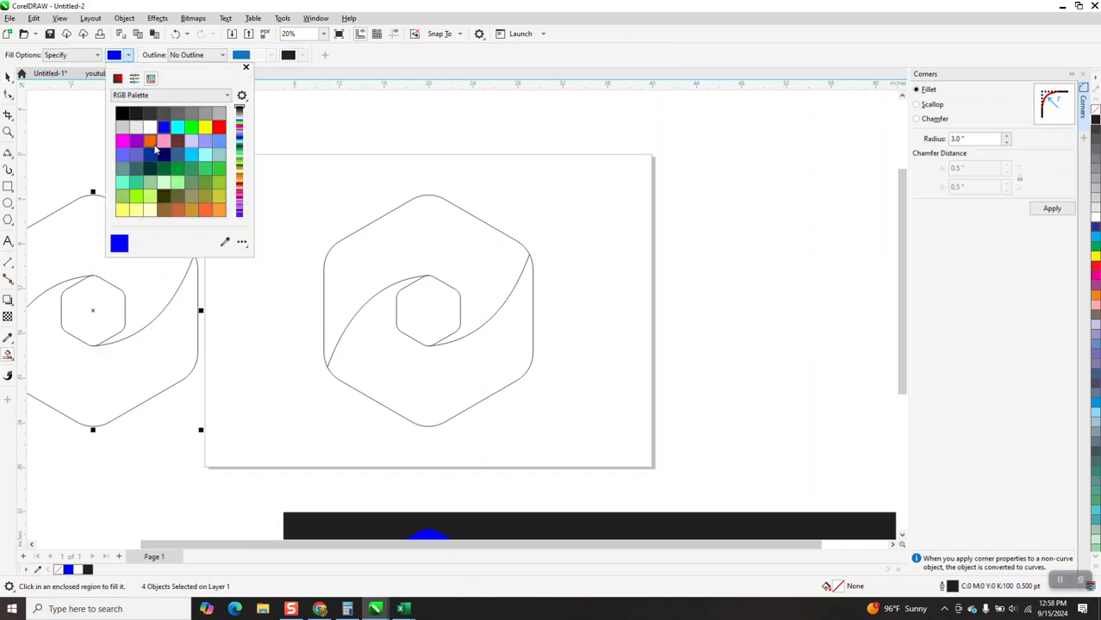
left_click(150, 141)
left_click(492, 263)
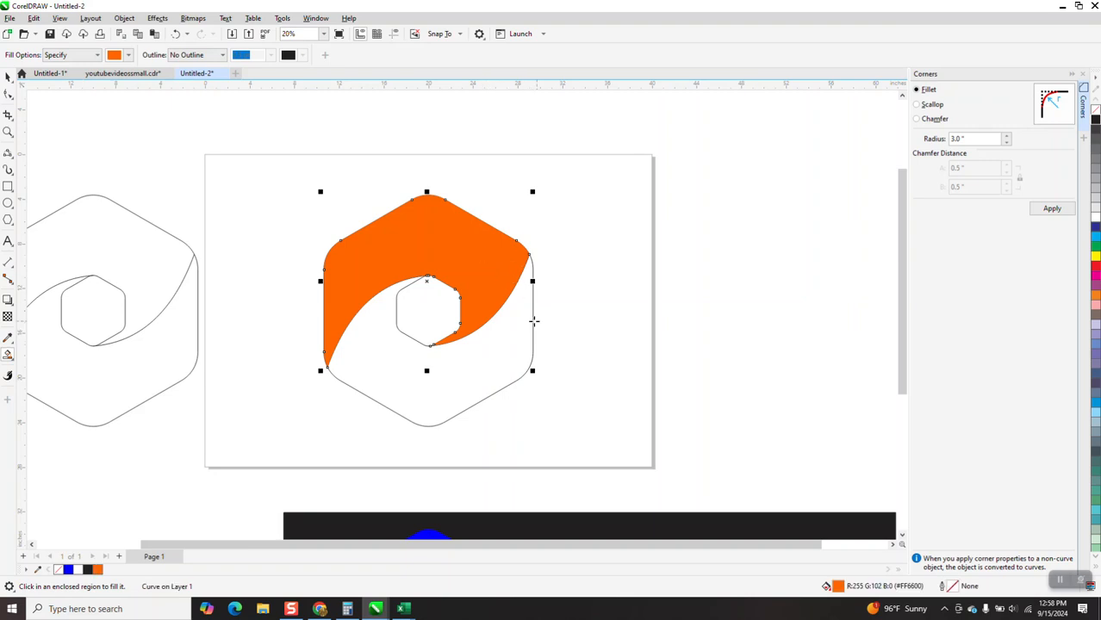
Nudge the orange shape left and delete the outline hexagons and curves remaining on the page.
left_click(6, 78)
key("Left")
left_click_drag(305, 173, 597, 437)
key("Delete")
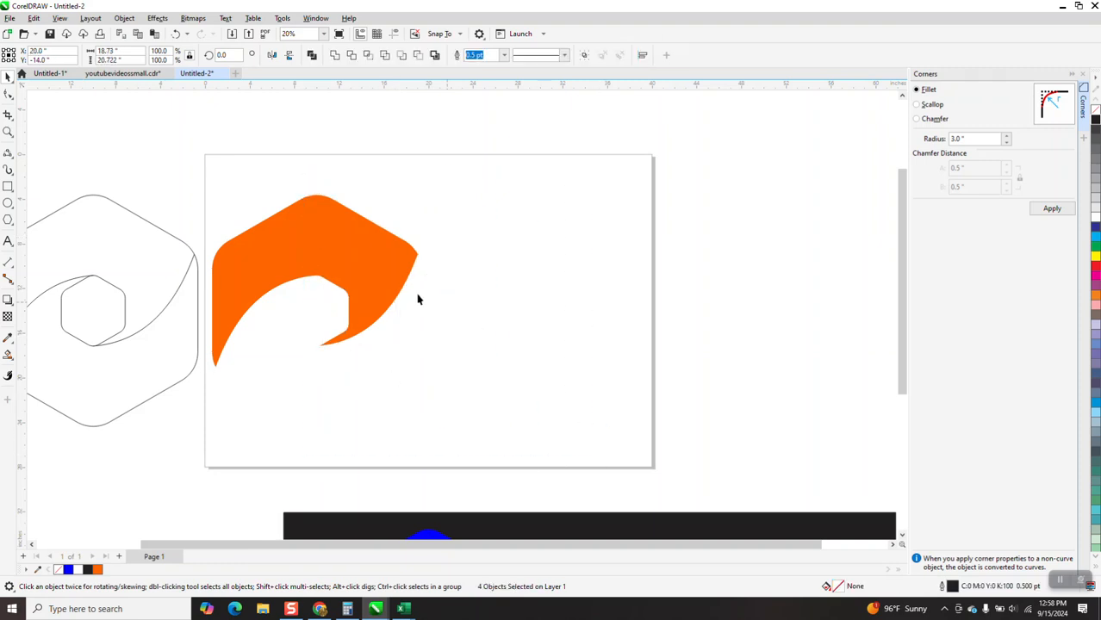
Nudge the orange shape back onto the center of the page.
left_click(389, 263)
key("Down")
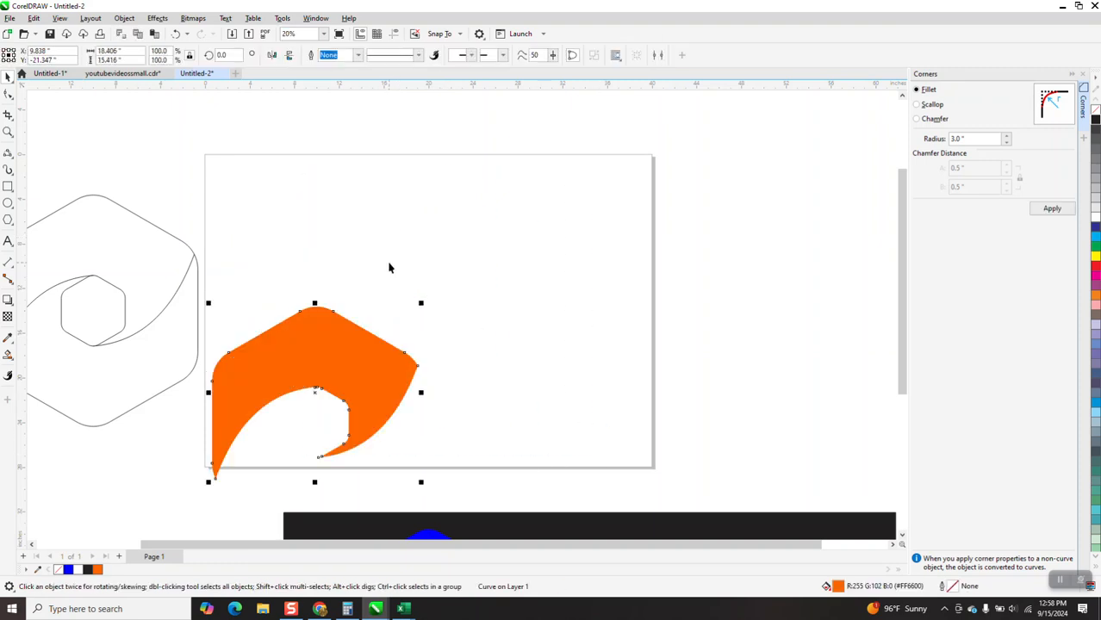
key("Up")
key("Right")
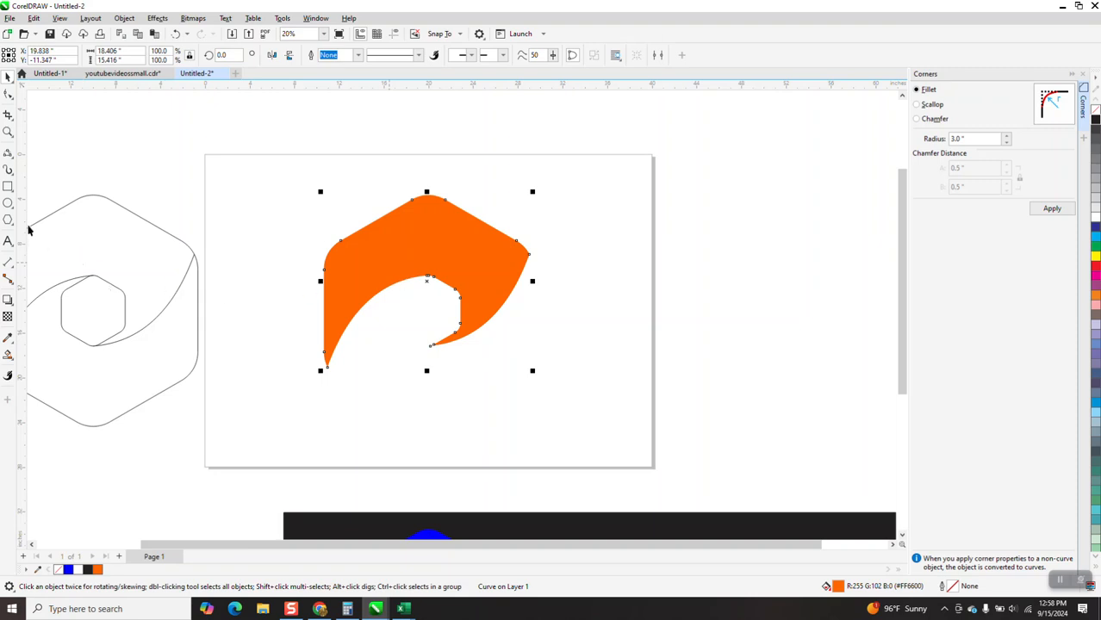
Apply an interactive fountain fill to the orange shape, fading from orange to dark brown toward its lower right.
left_click(12, 362)
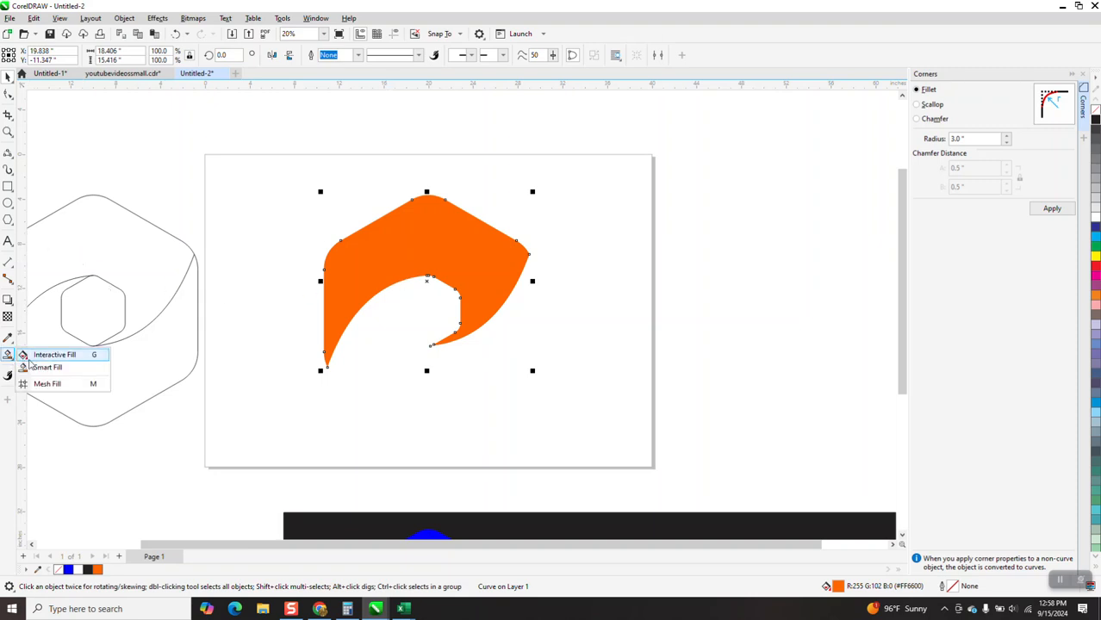
left_click(52, 355)
left_click_drag(423, 235, 512, 336)
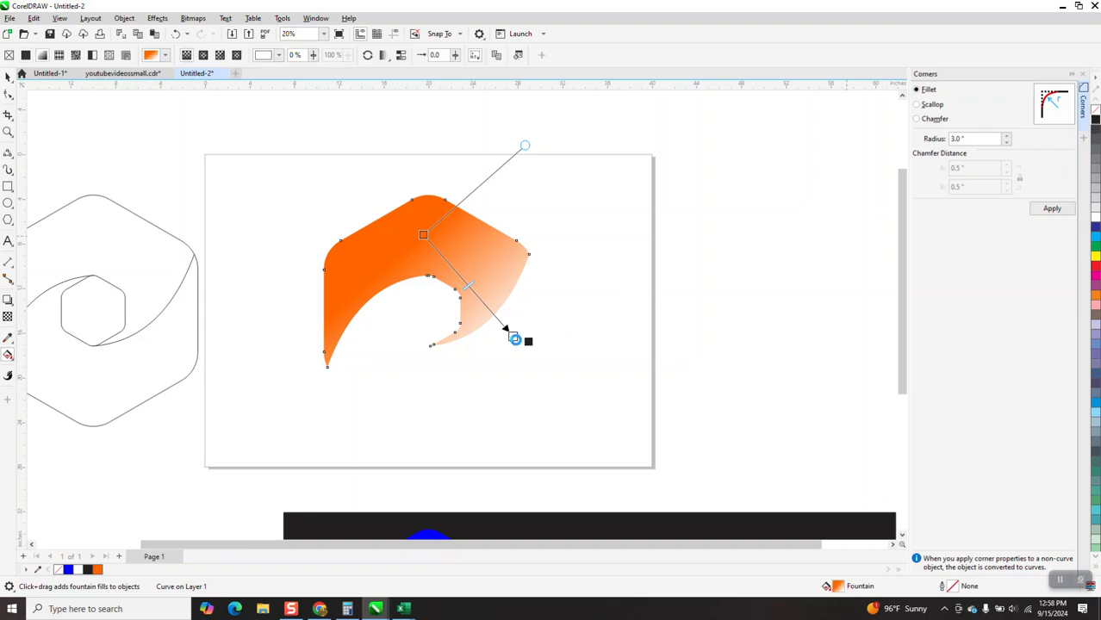
left_click_drag(514, 338, 513, 337)
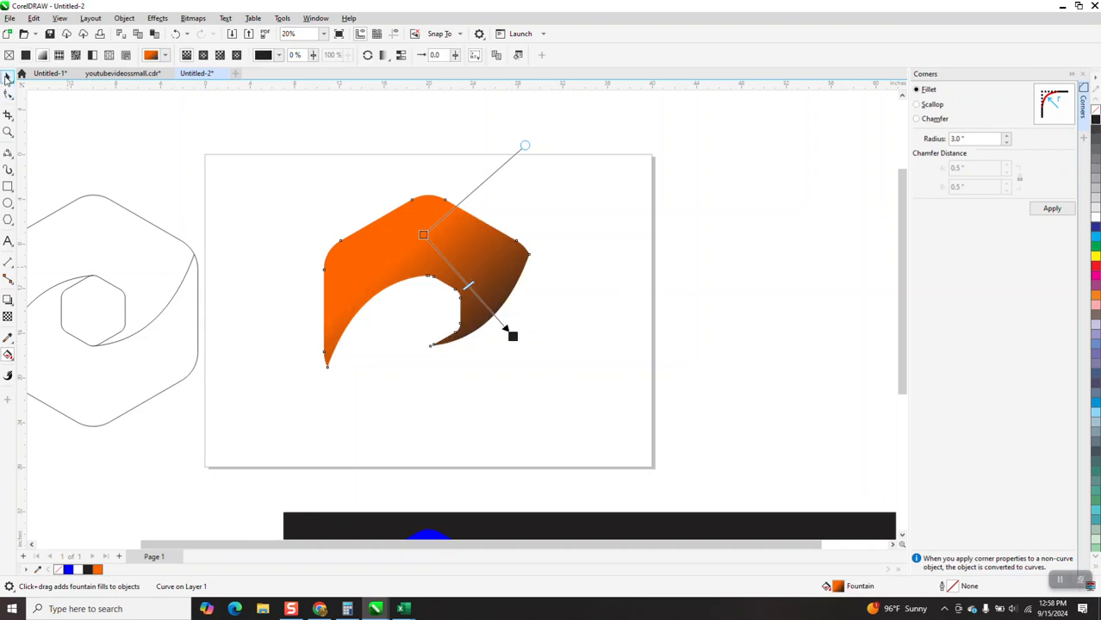
left_click(8, 79)
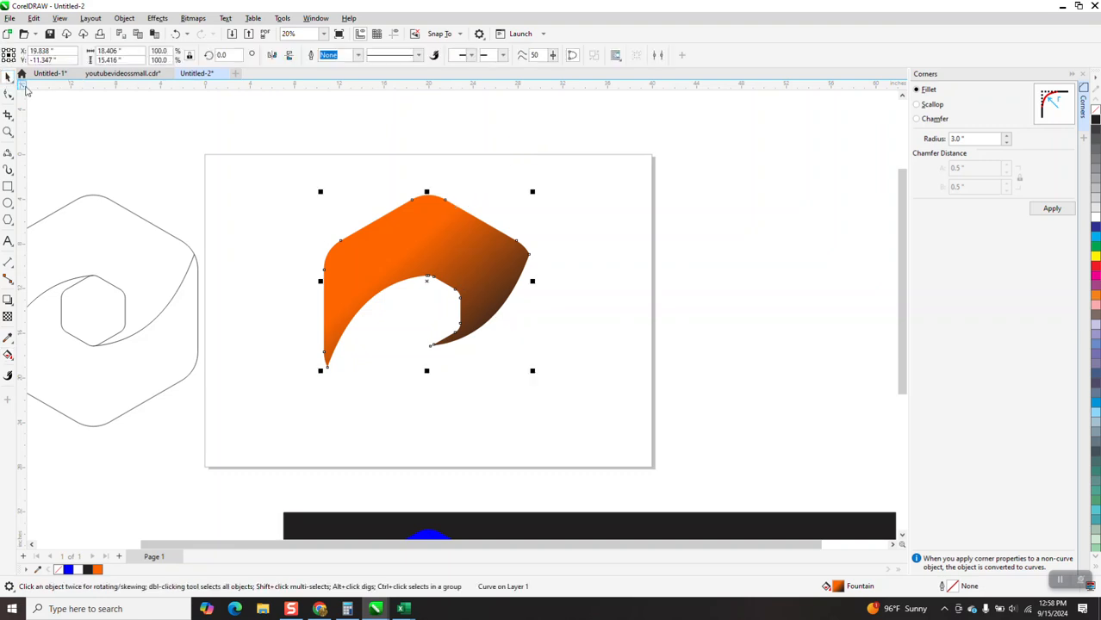
Clone the gradient shape and nudge the clone to the right.
left_click(37, 22)
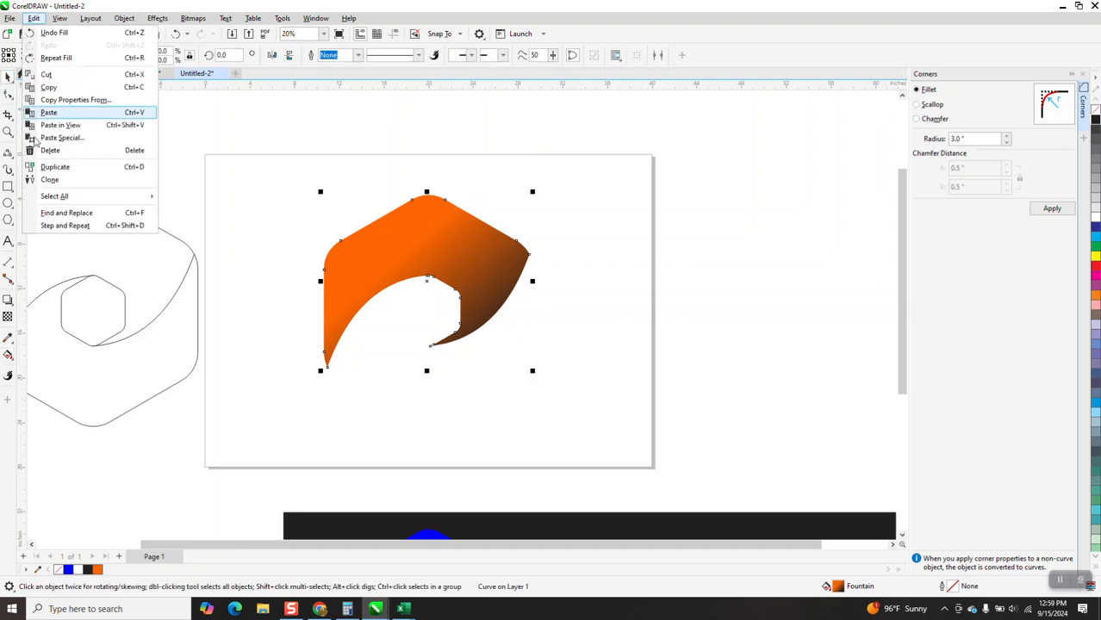
left_click(43, 181)
key("Right")
key("Right")
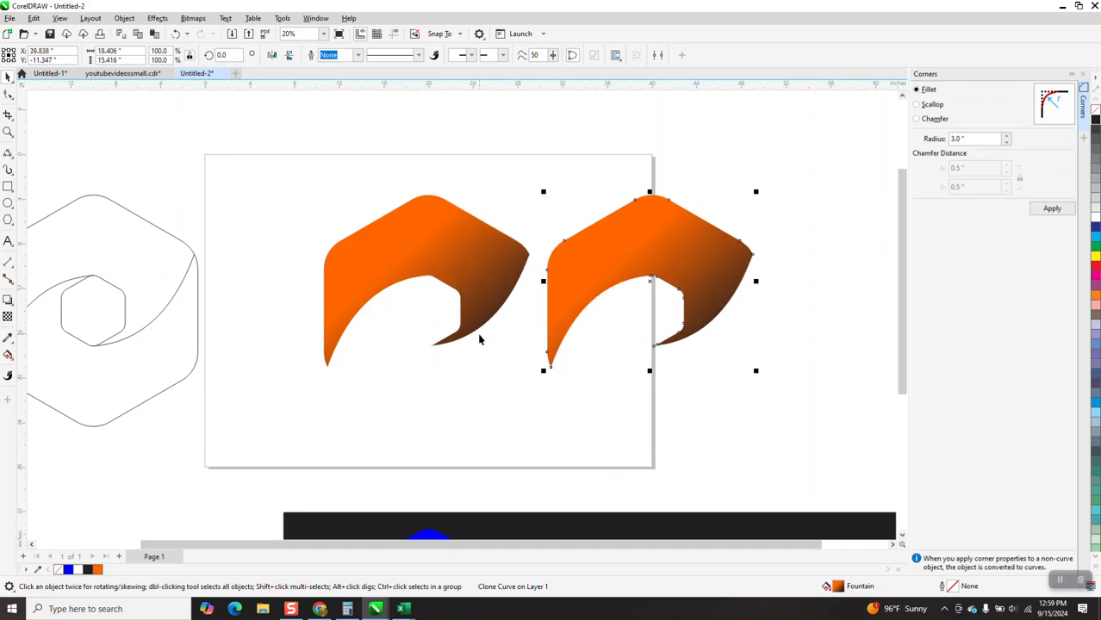
Nudge the original shape up above the page and move the clone back into its former position.
left_click(438, 270)
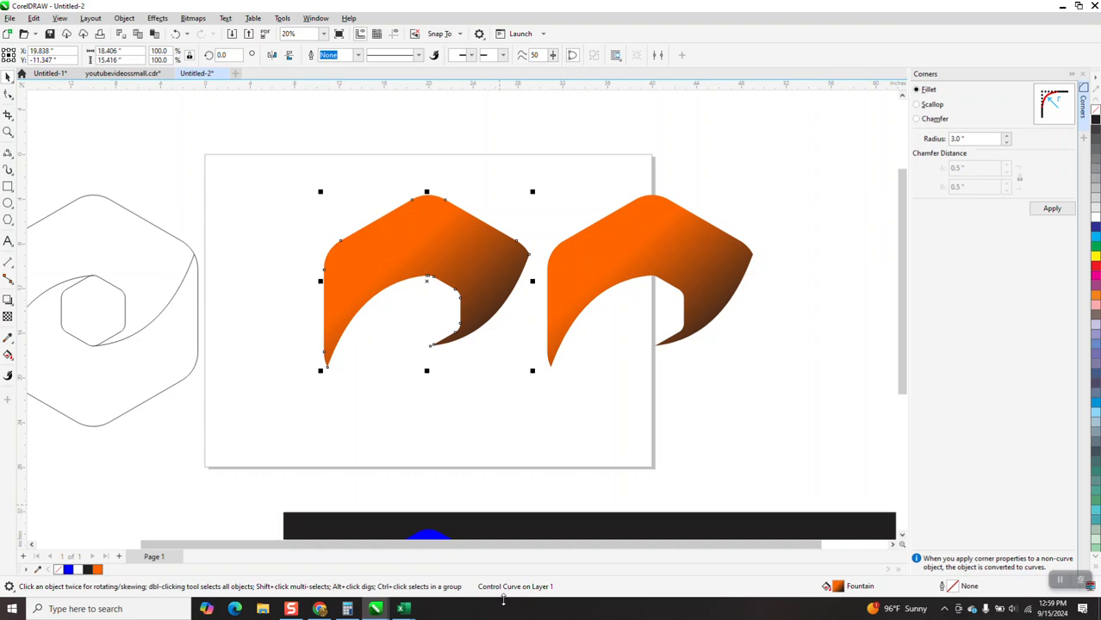
key("Up")
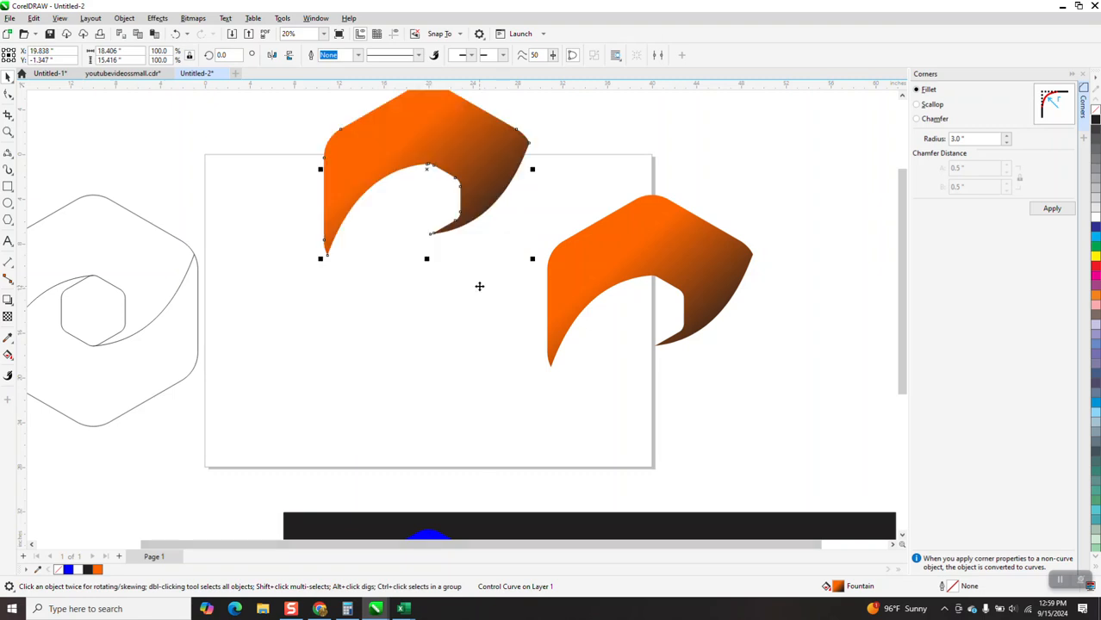
key("Up")
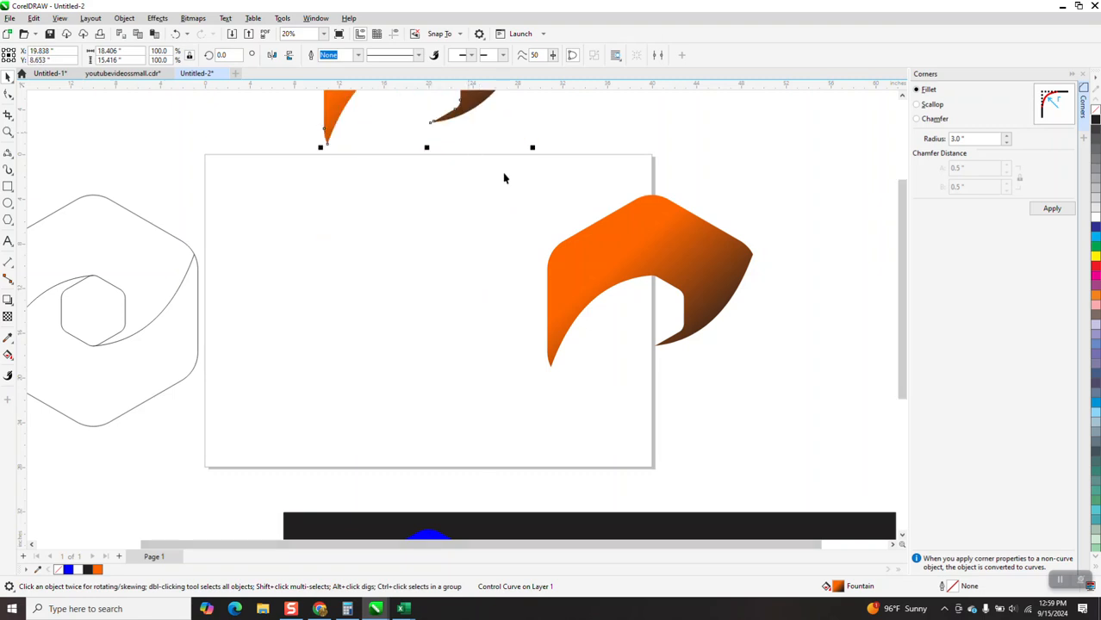
left_click(602, 234)
key("Left")
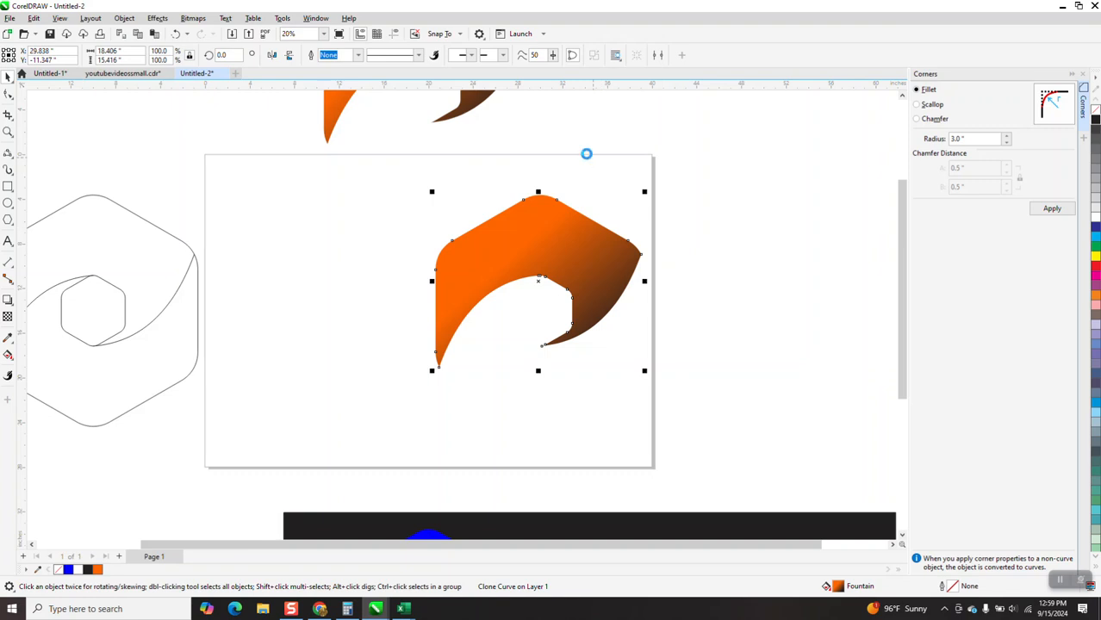
key("Left")
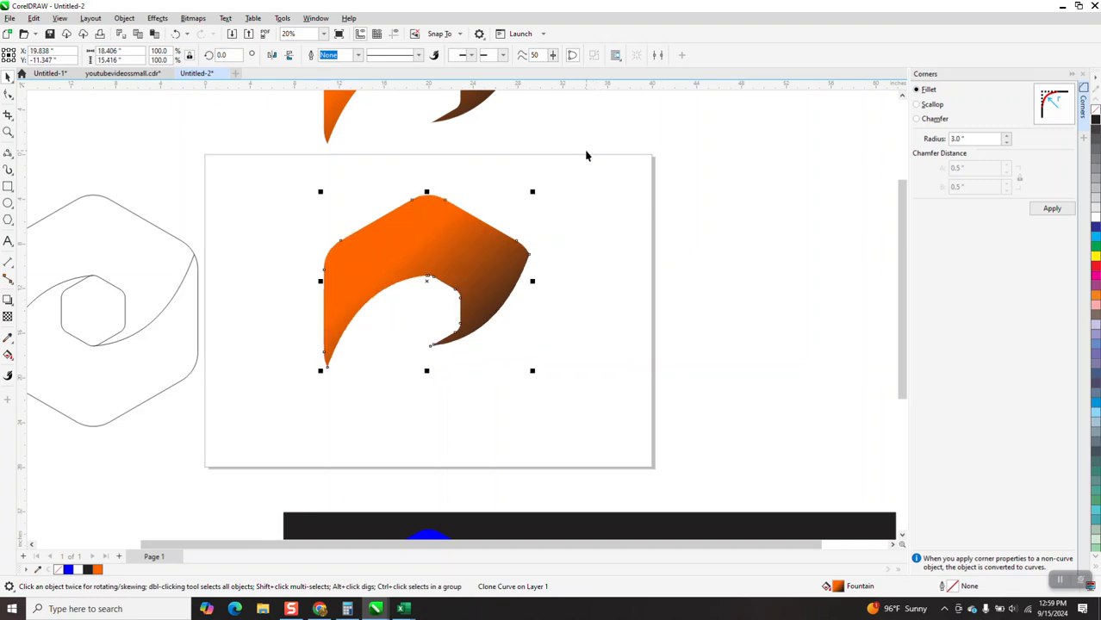
Rotate the clone around the inner hexagon's center to form the lower half of the hexagon logo.
left_click(428, 280)
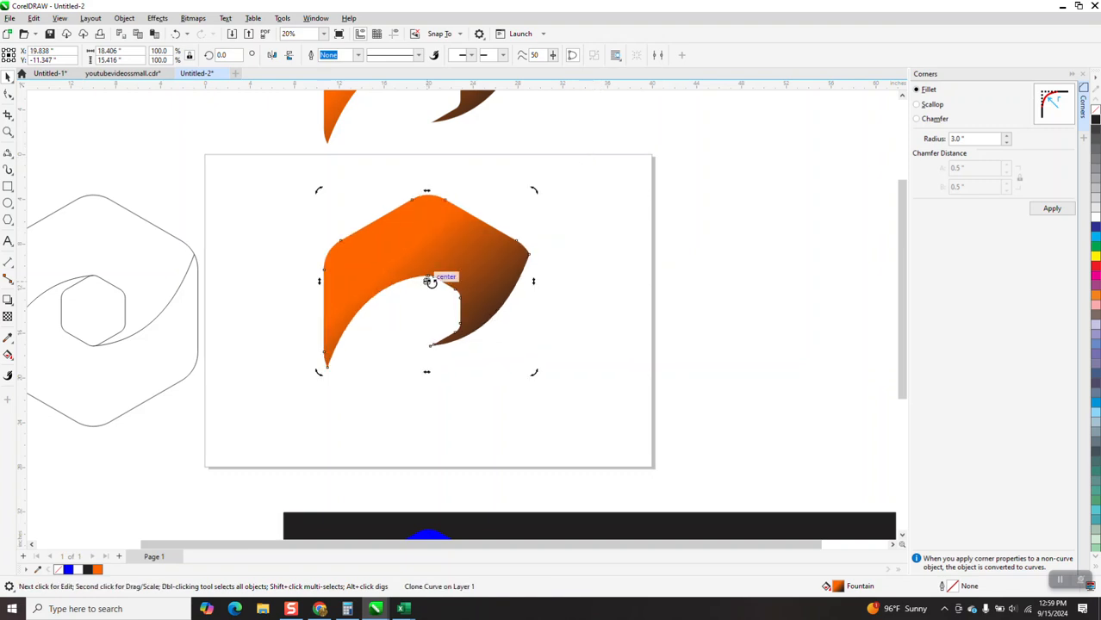
left_click(394, 34)
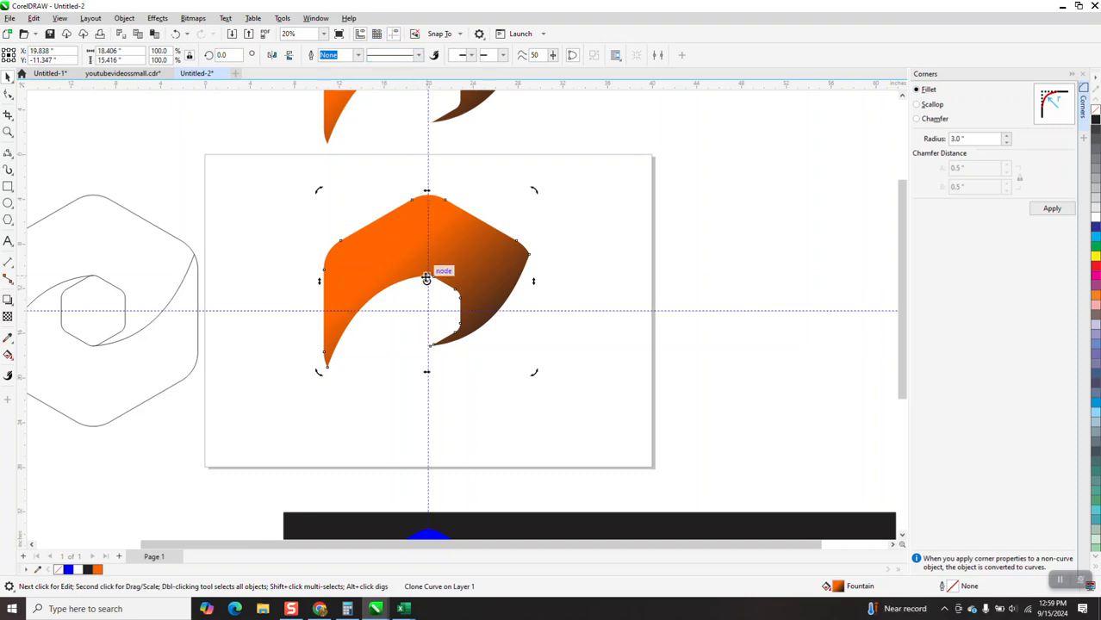
left_click_drag(427, 280, 428, 307)
left_click(445, 251)
left_click(445, 250)
key("Return")
Move the original shape to the right of the logo and adjust its fountain fill's start handle.
left_click_drag(473, 100, 704, 301)
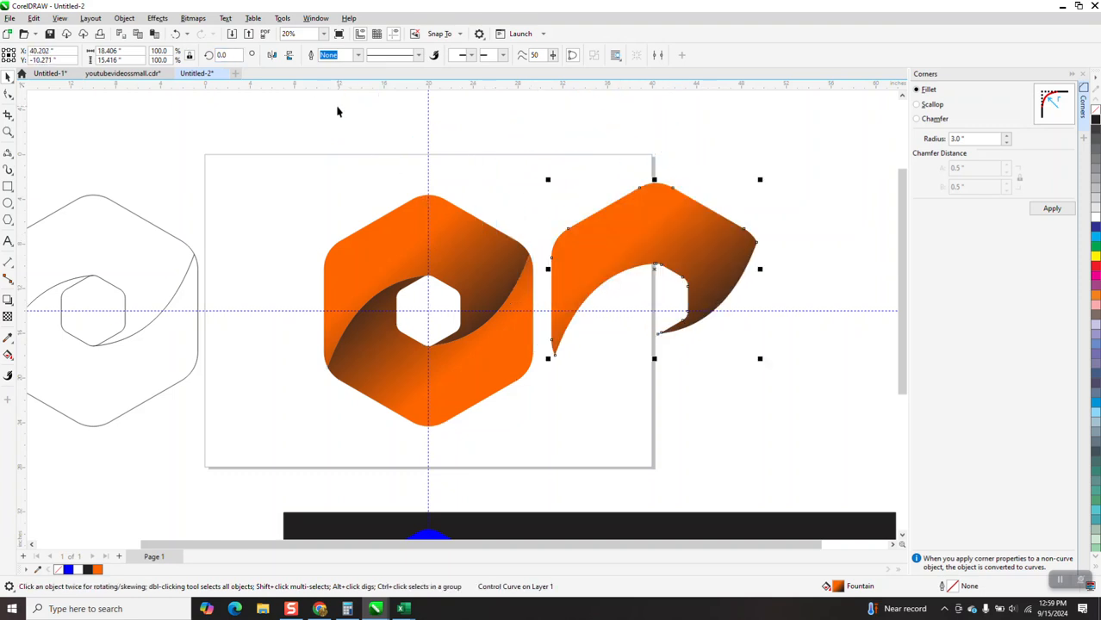
left_click(8, 354)
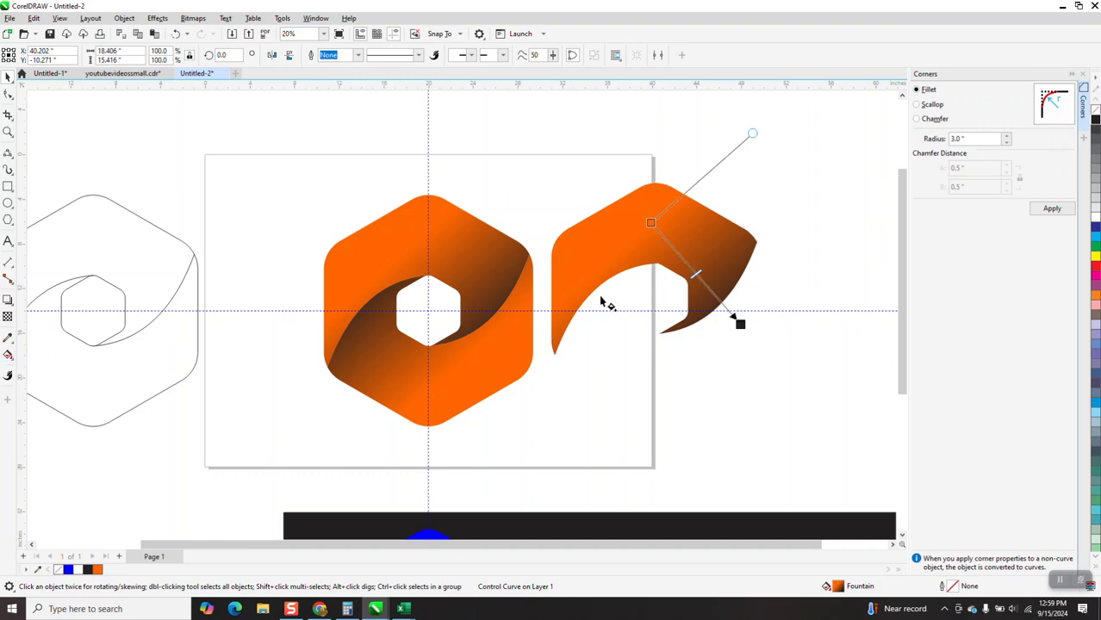
left_click_drag(651, 223, 603, 191)
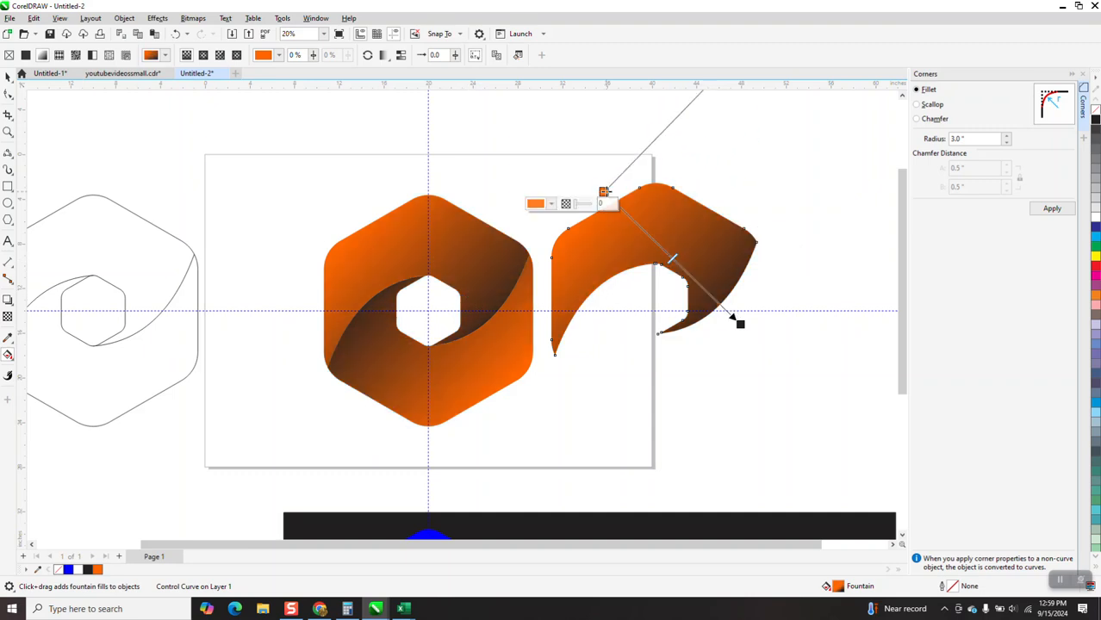
left_click_drag(603, 191, 640, 228)
left_click(7, 76)
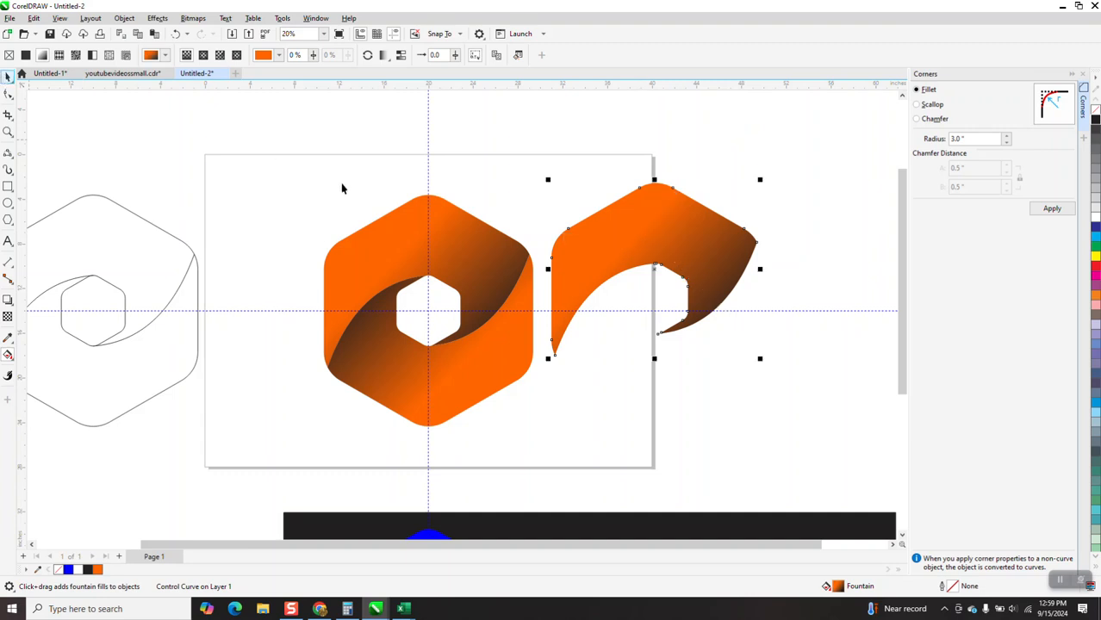
Select the finished orange logo and its master shape and nudge them to the right off the page.
scroll(340, 183, "down", 3)
left_click_drag(306, 169, 609, 318)
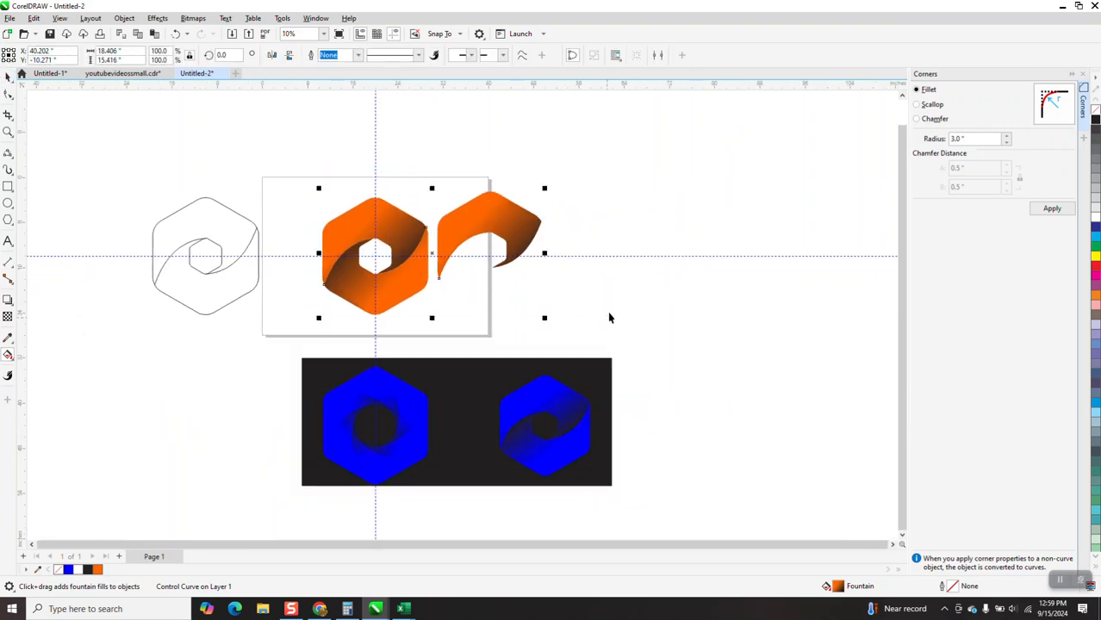
key("Right")
key("Right")
key("Right")
key("Right")
key("Right")
Select the spare outline hexagon design and nudge it onto the page.
key("Right")
key("Right")
left_click_drag(140, 184, 329, 322)
key("Right")
key("Right")
key("Right")
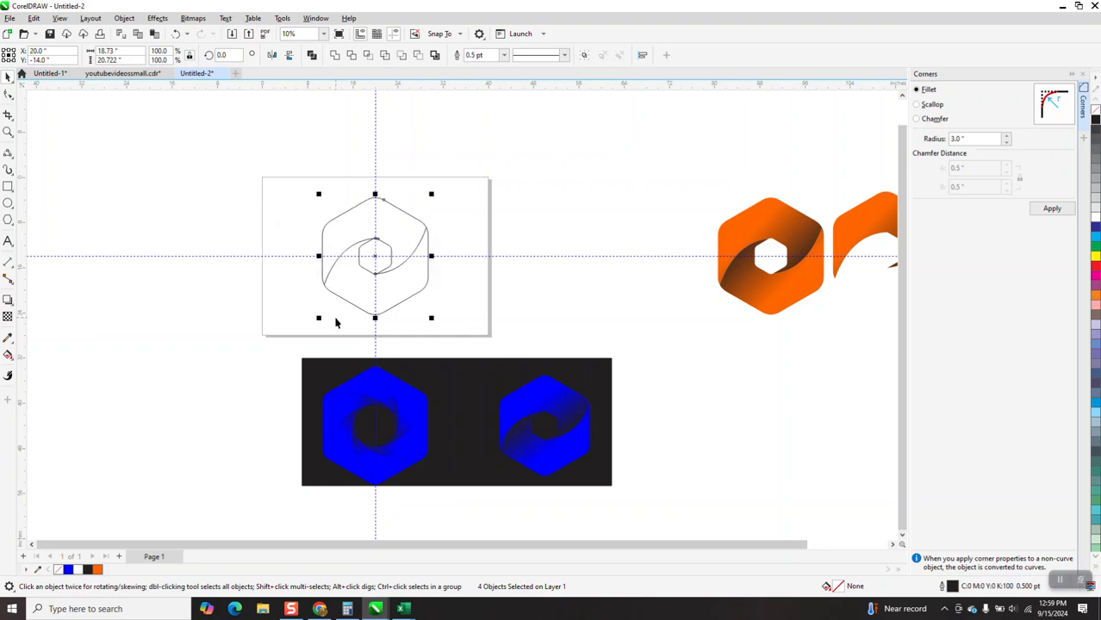
Delete the rotated curve inside the outline hexagon, keeping a single curve.
left_click(422, 242)
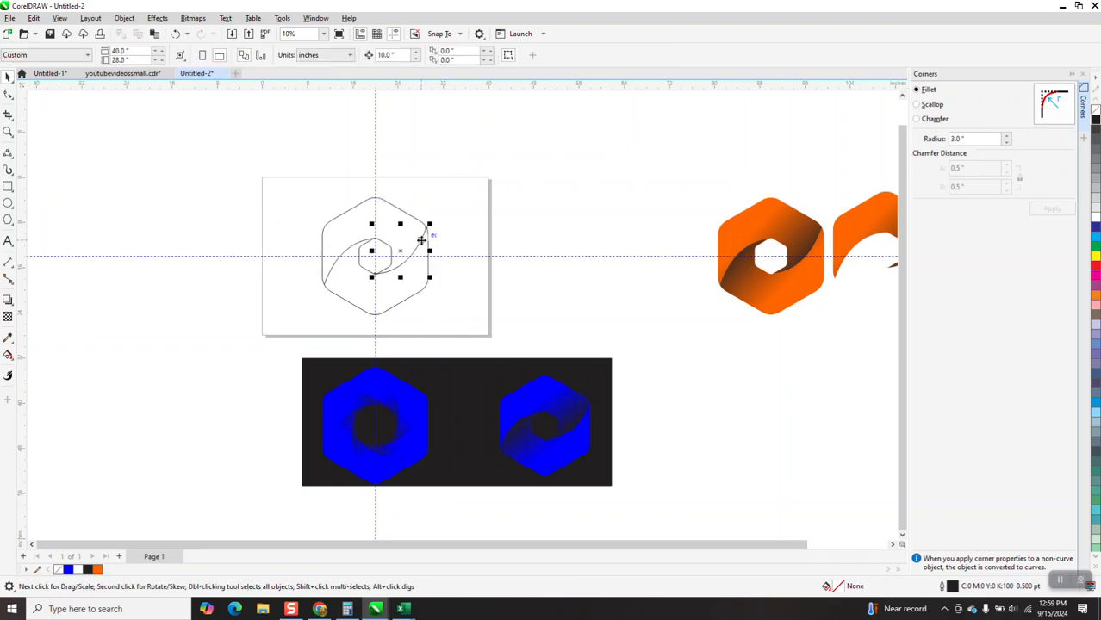
left_click(363, 252)
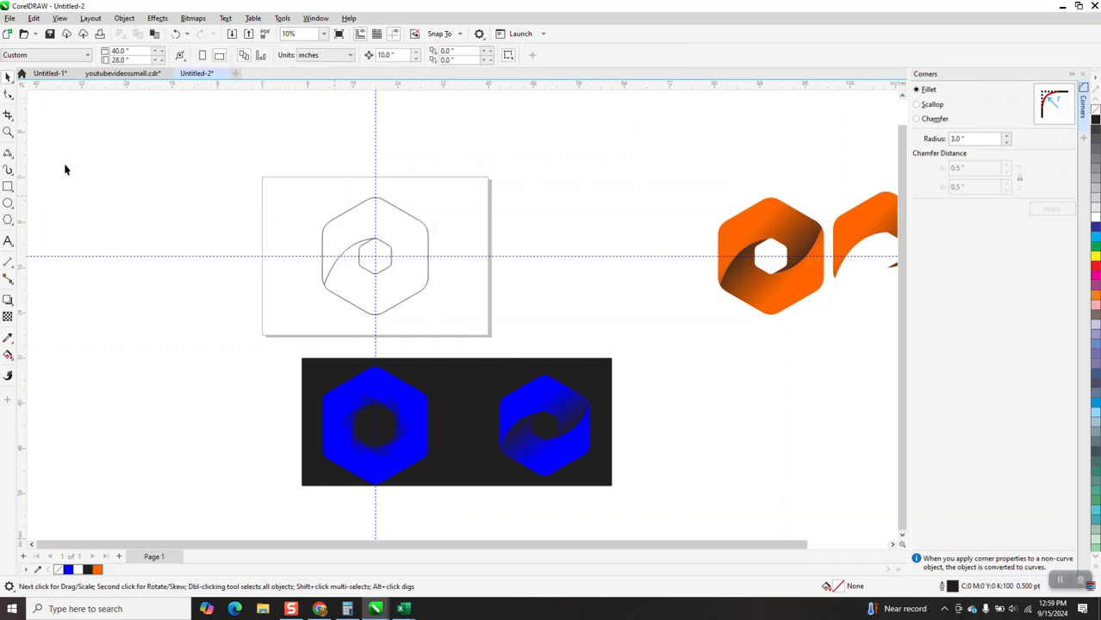
Rotate a copy of the curve 60° around the inner hexagon's center.
left_click(7, 130)
left_click_drag(316, 184, 482, 328)
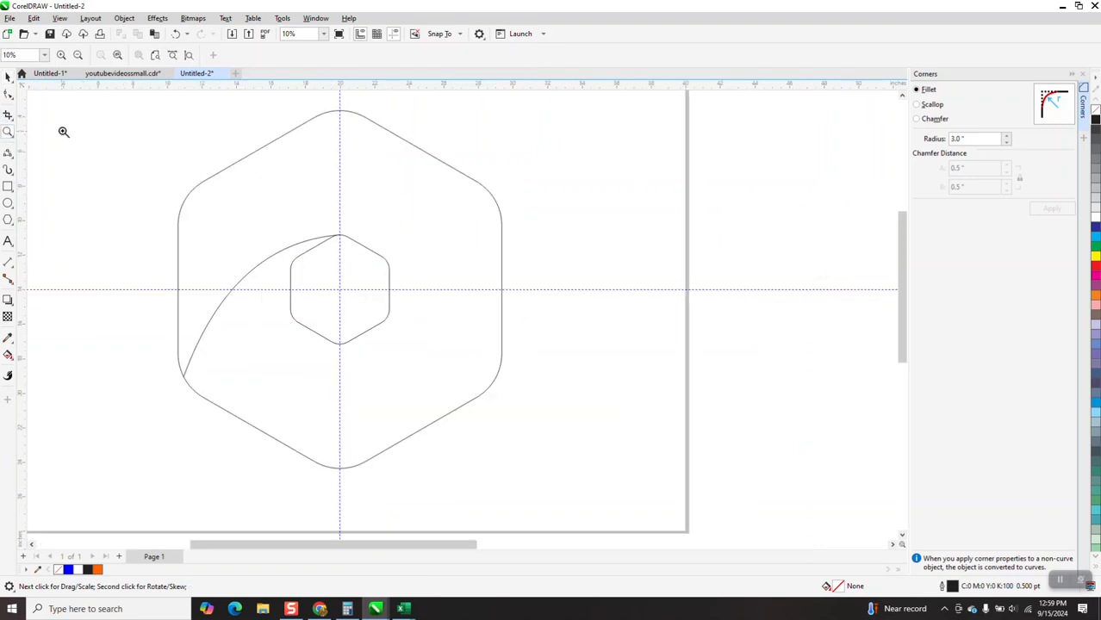
left_click(9, 78)
left_click(249, 267)
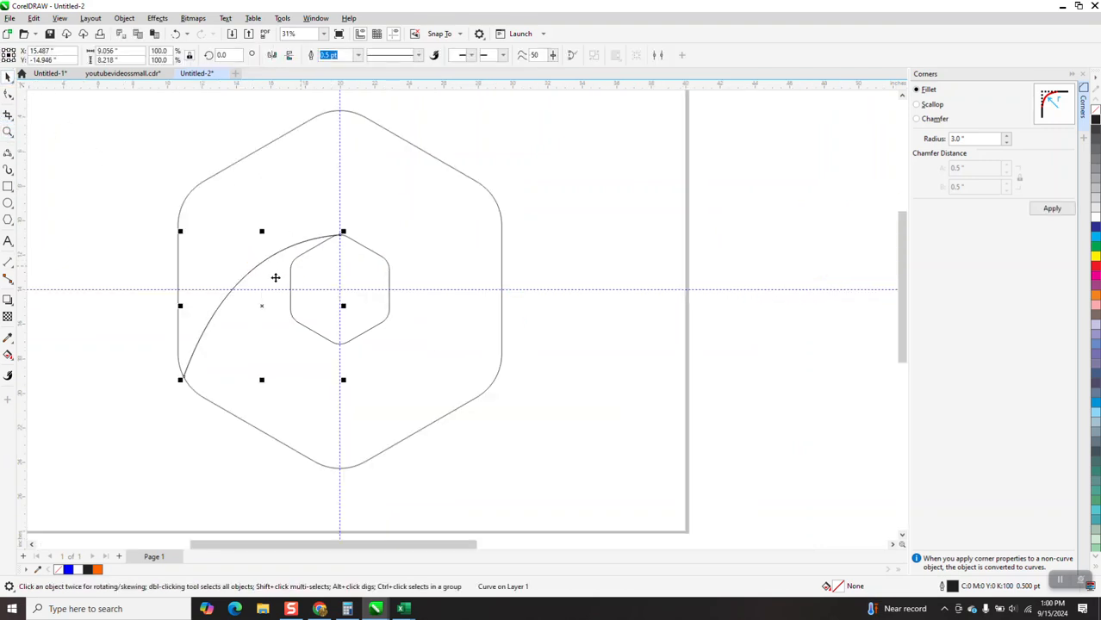
left_click(261, 305)
left_click_drag(262, 305, 323, 291)
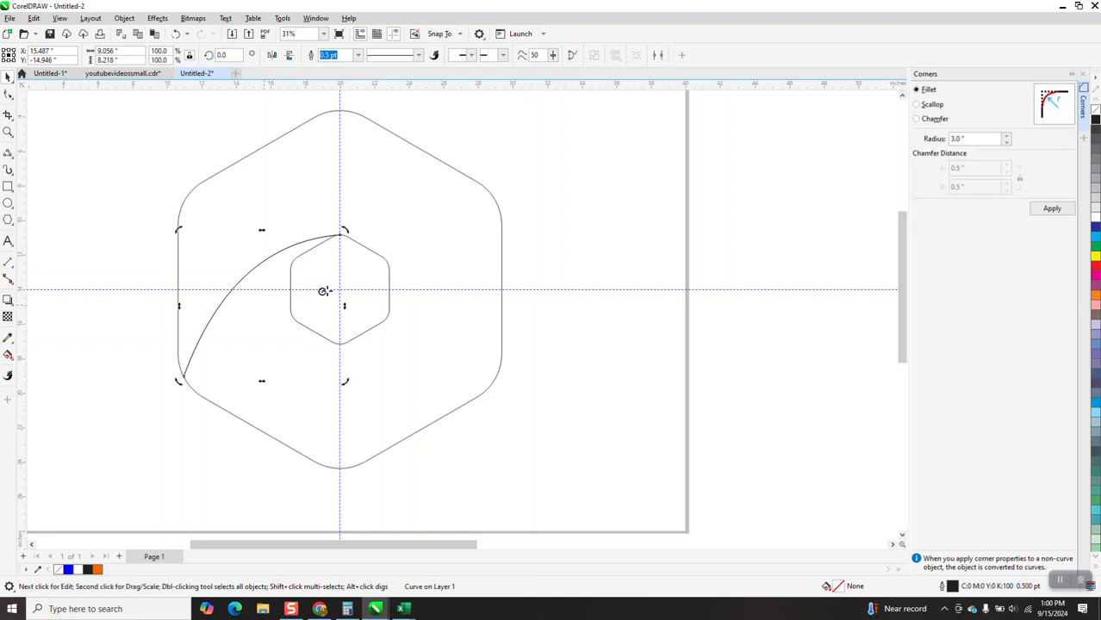
left_click(276, 254)
left_click(276, 254)
left_click(226, 55)
key("Return")
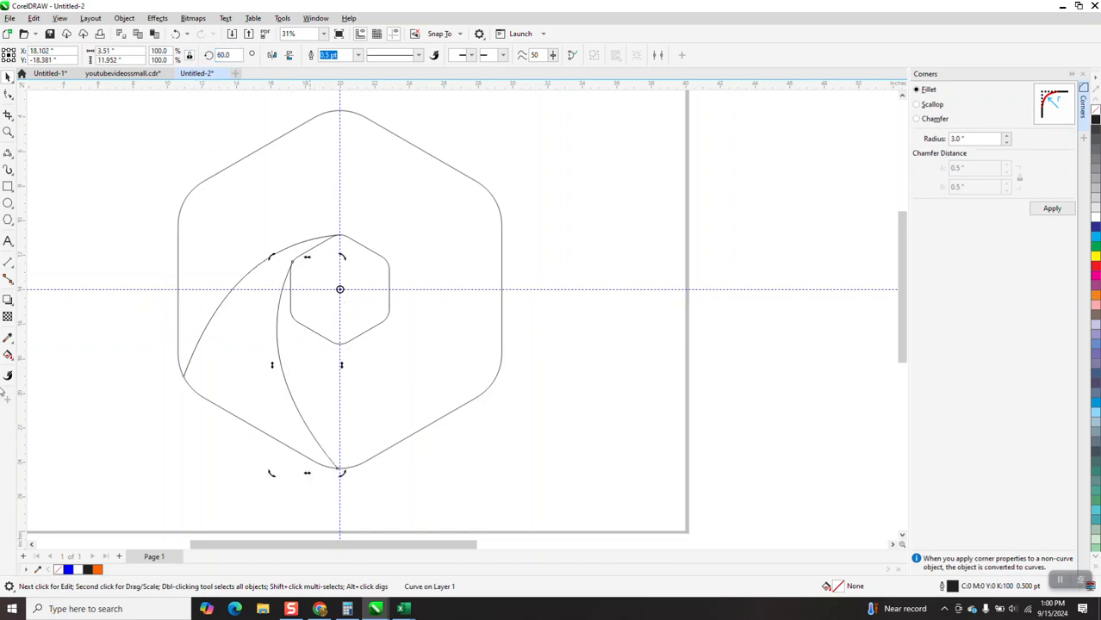
Smart-fill the crescent region between the two curves with orange.
left_click(7, 355)
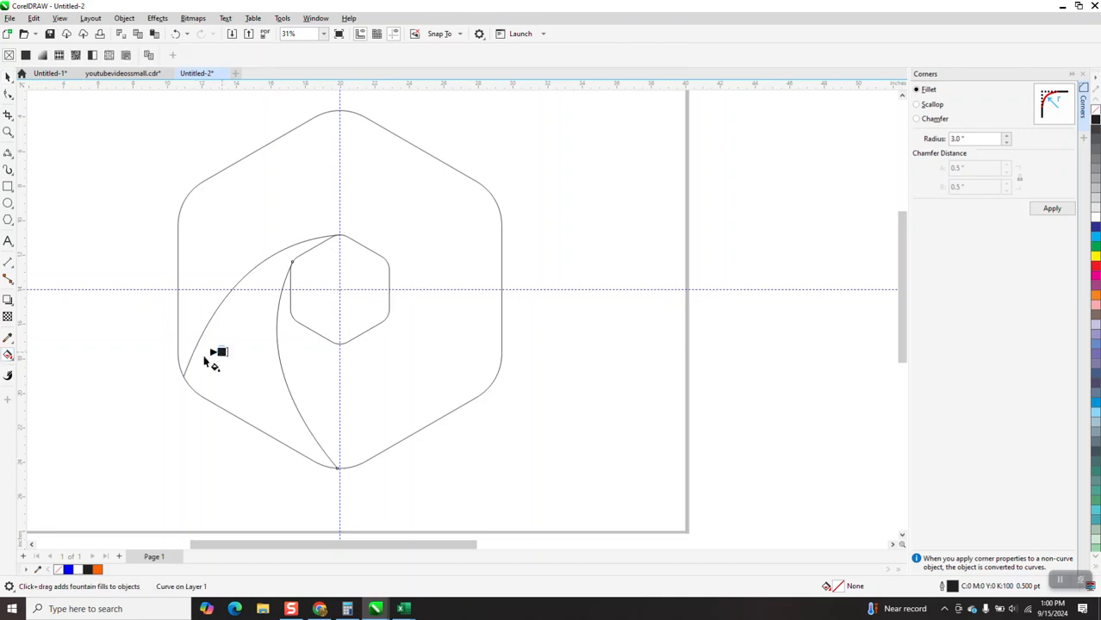
left_click(10, 355)
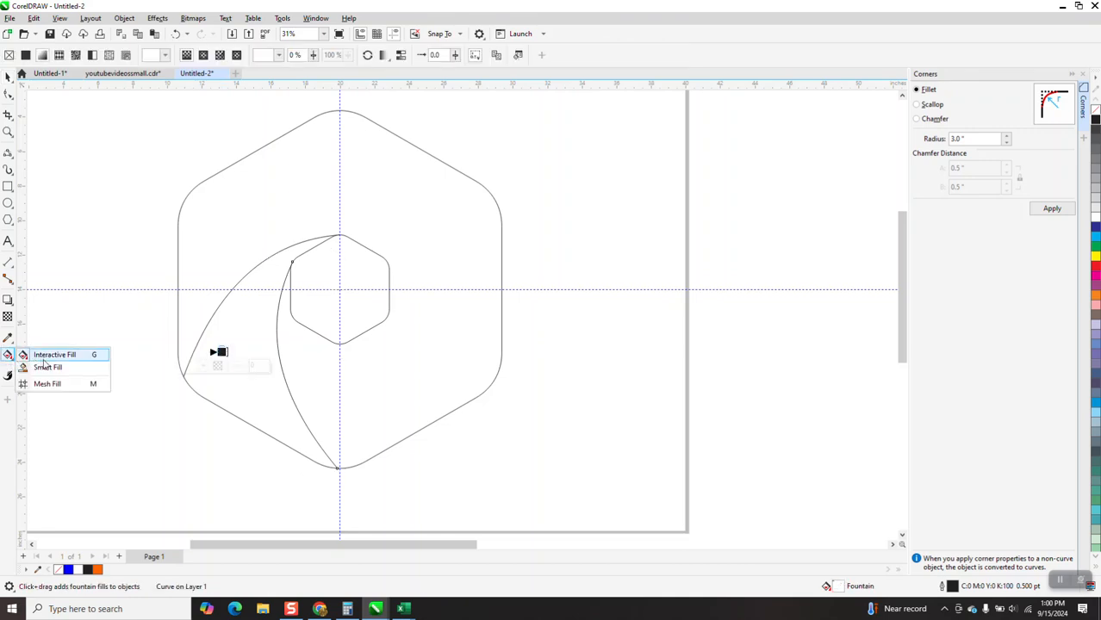
left_click(69, 367)
left_click(226, 354)
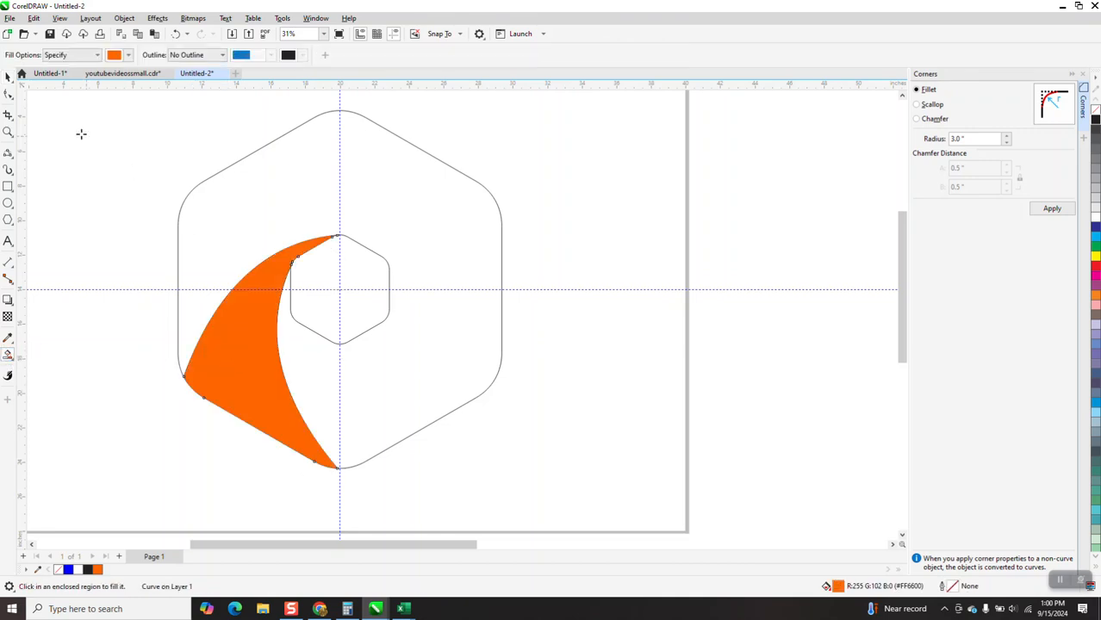
Move the outline hexagons and curves up out of view, keeping the orange crescent in its place.
left_click(8, 80)
key("Left")
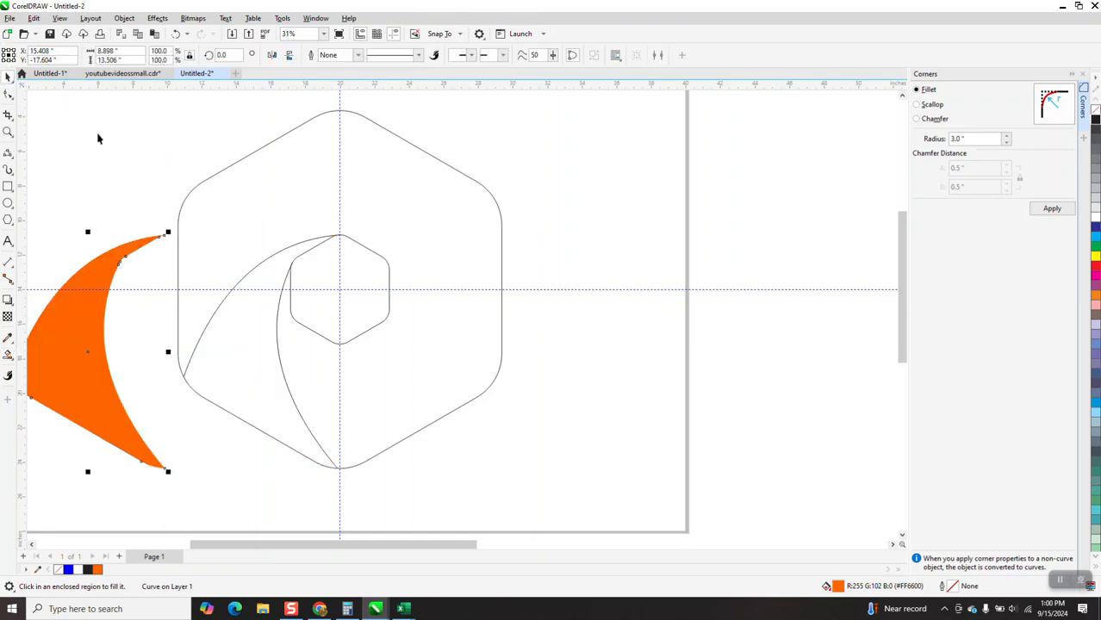
mouse_move(163, 110)
left_mouse_down()
mouse_move(203, 231)
mouse_move(651, 484)
mouse_move(647, 492)
left_mouse_up()
key("Up")
key("Up")
key("Up")
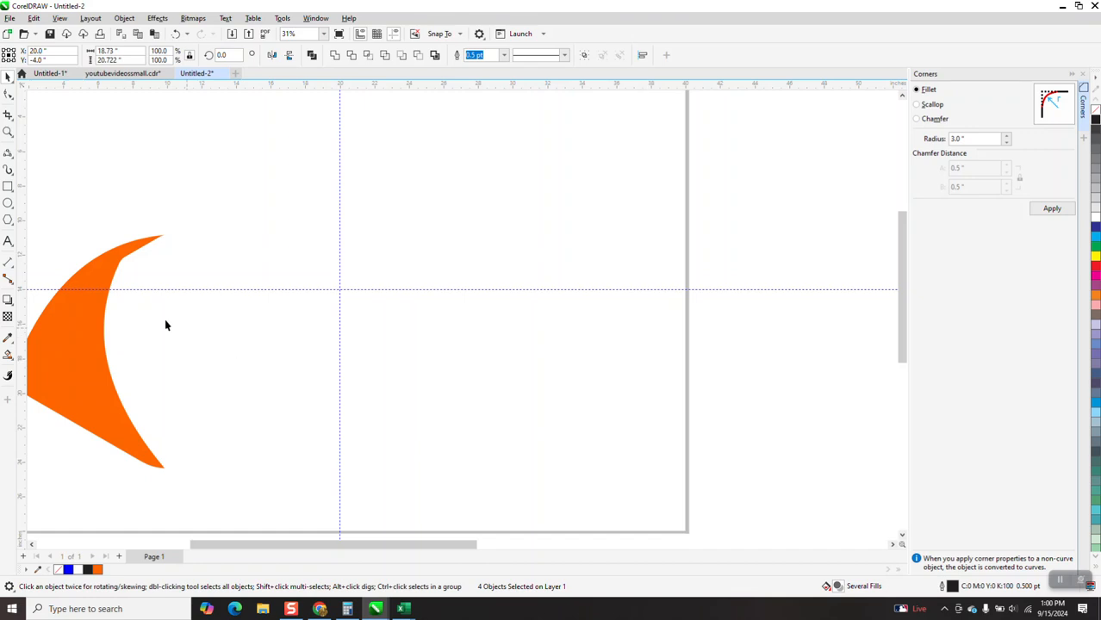
left_click(102, 306)
key("Right")
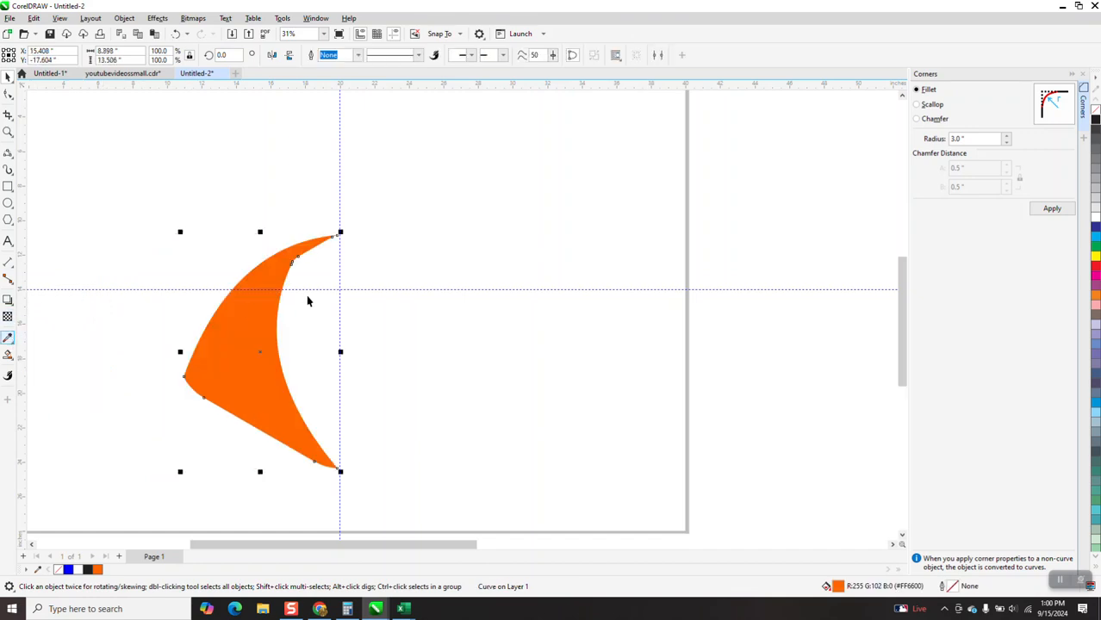
Apply an interactive fountain fill across the crescent from its lower left toward the upper tip.
left_click(212, 354)
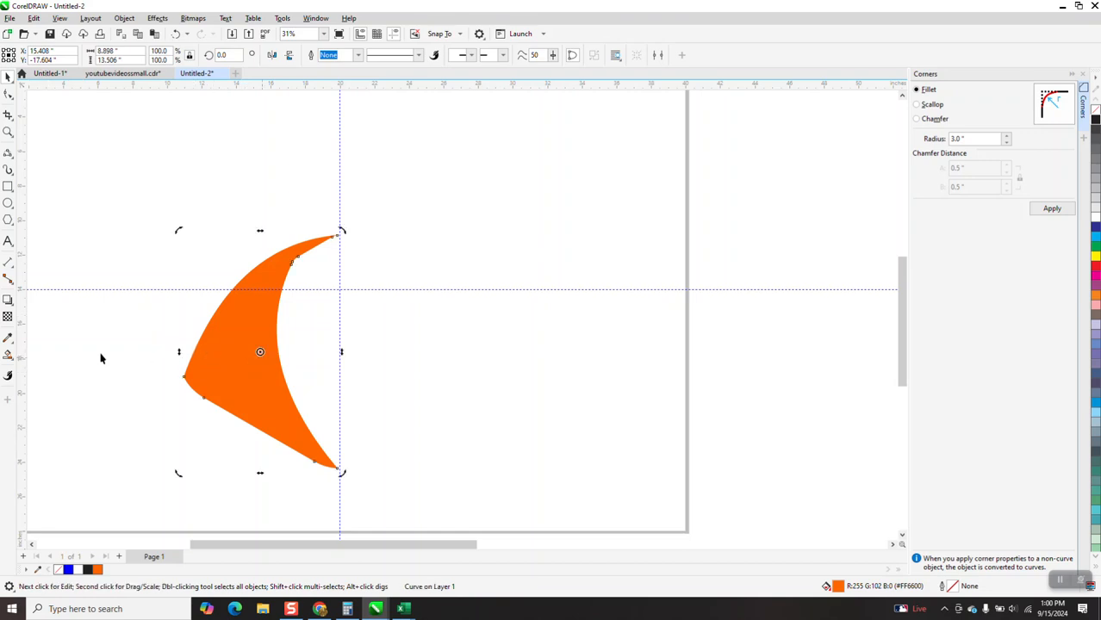
left_click(10, 355)
key("g")
left_click_drag(213, 359, 347, 256)
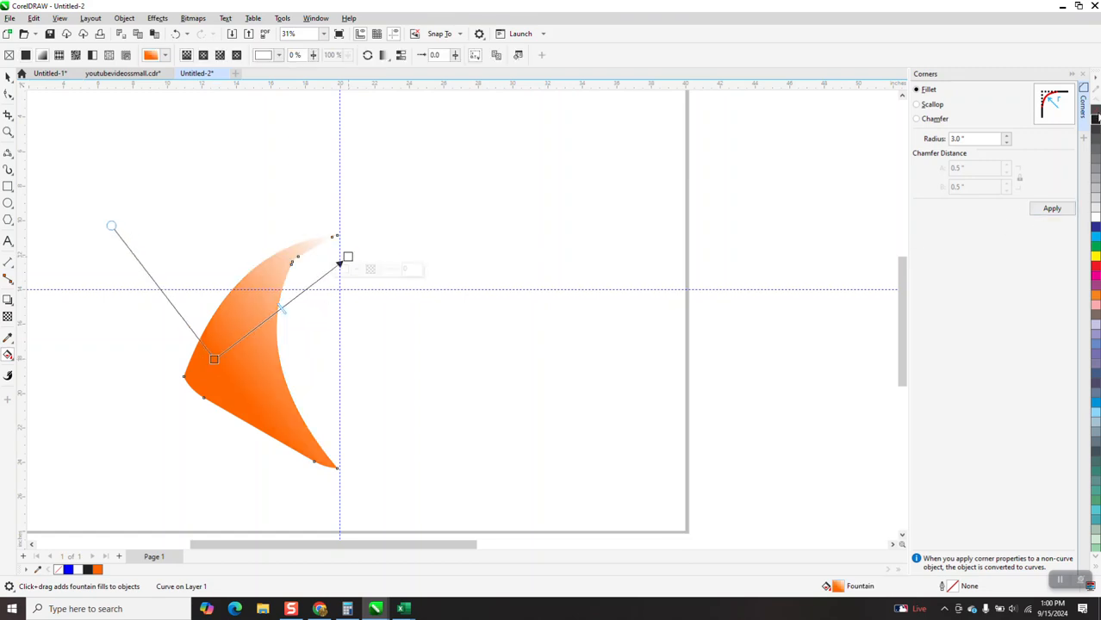
Finish adjusting the crescent's fountain fill end node and create a clone of the crescent.
left_click_drag(355, 258, 347, 257)
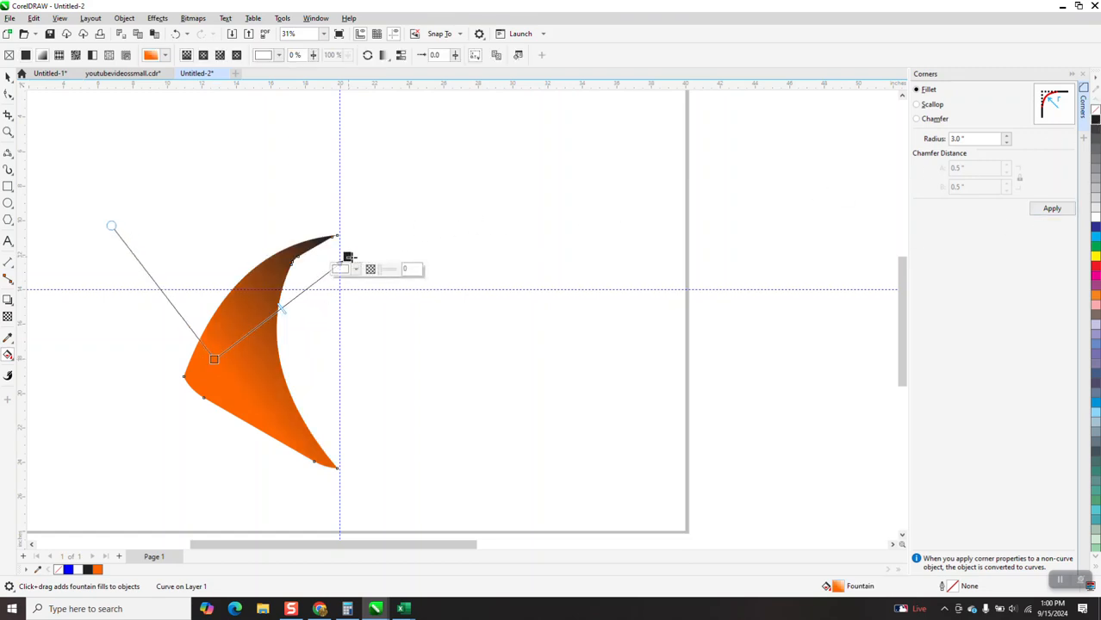
left_click(33, 18)
left_click(59, 181)
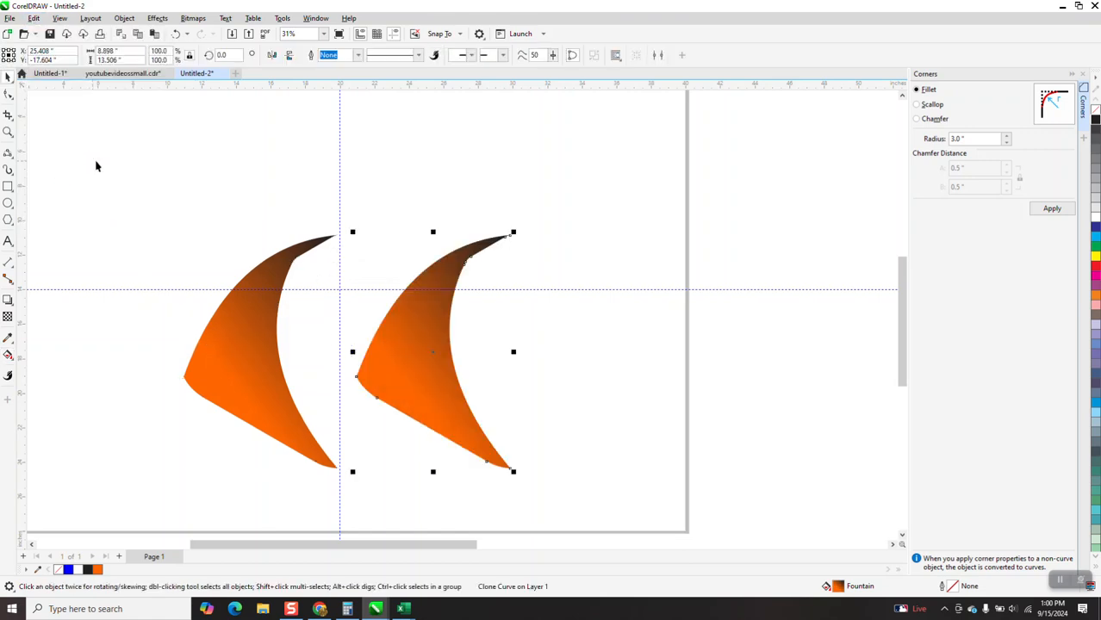
Nudge the original crescent off to the side, keeping the clone at the crescent's original position.
left_click(215, 340)
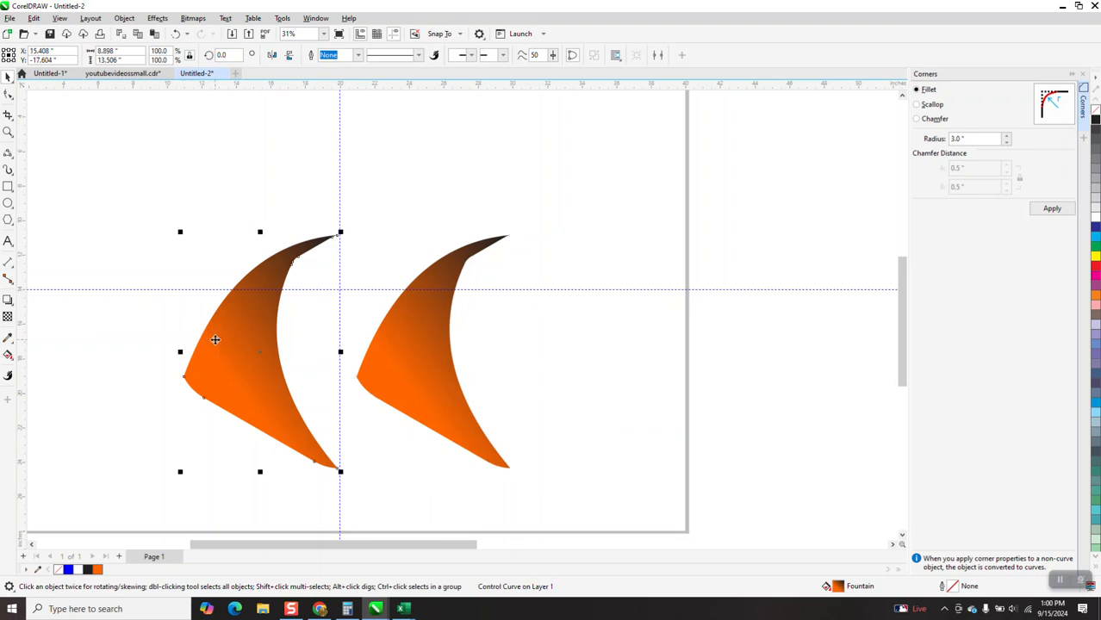
key("Right")
key("Right")
key("Right")
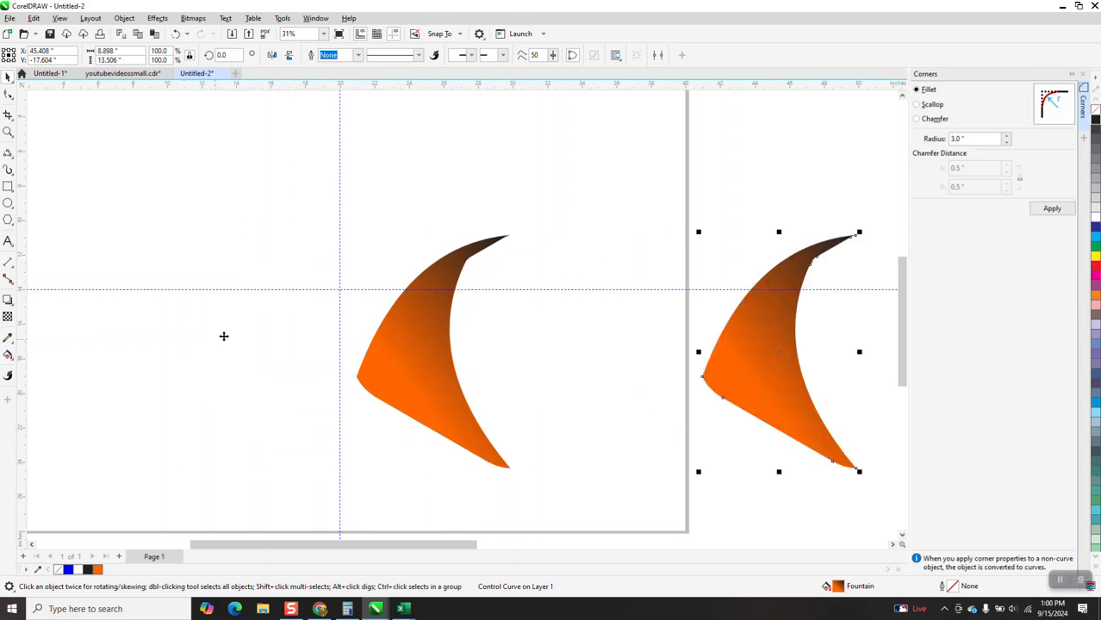
left_click(400, 309)
key("Left")
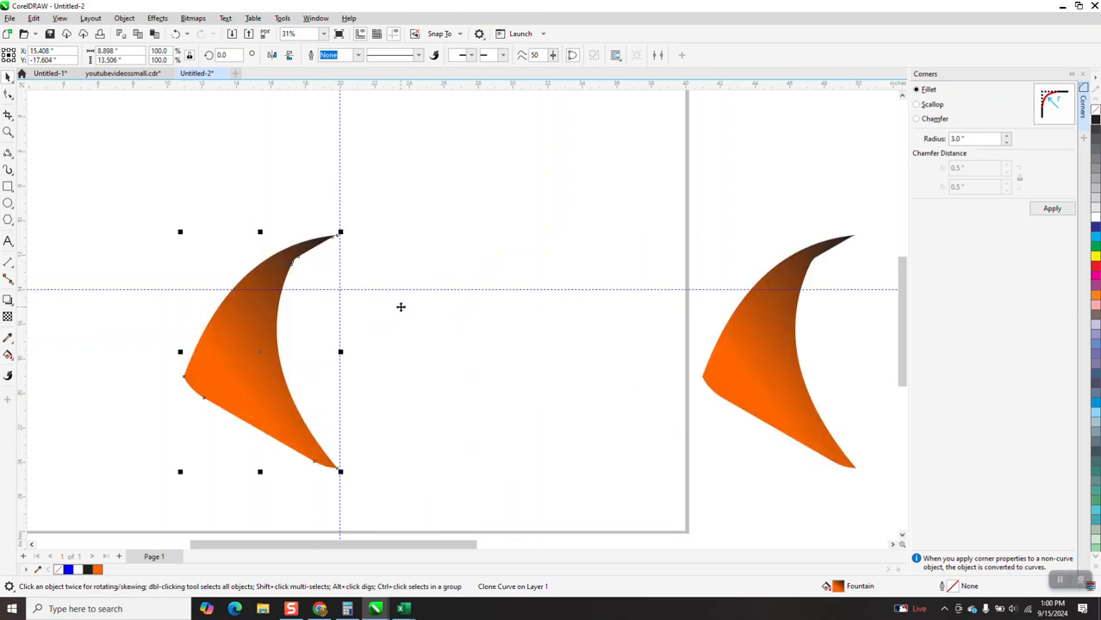
Rotate the clone 60° around the inner hexagon's center point.
left_click(246, 339)
left_click_drag(286, 338, 336, 295)
left_click(261, 353)
left_click(261, 353)
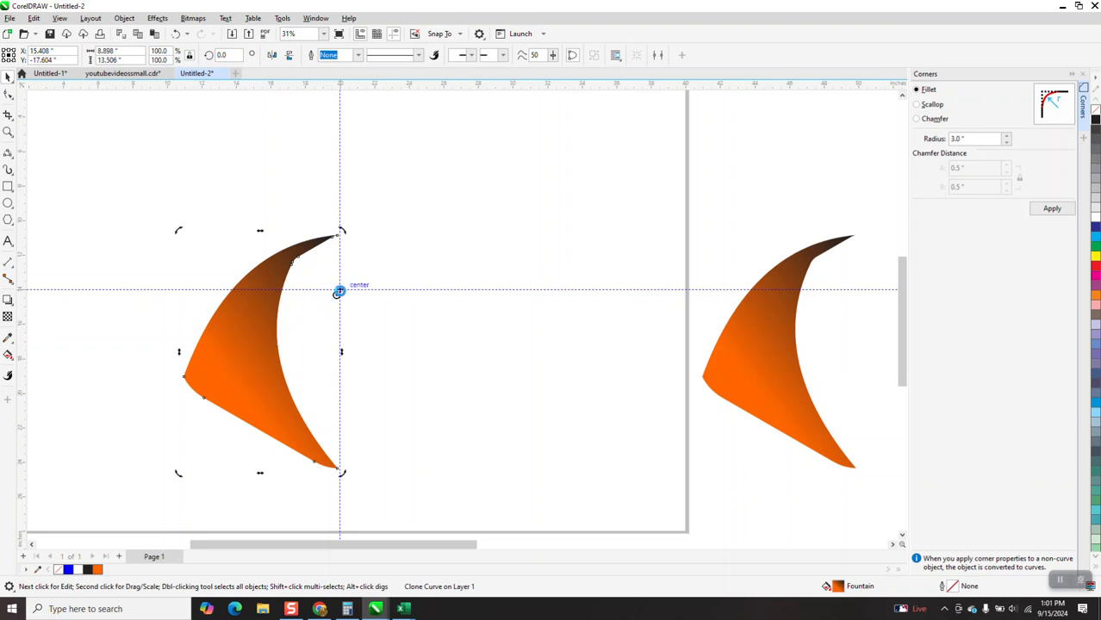
left_click(226, 337)
left_click(226, 336)
left_click(227, 56)
key("Return")
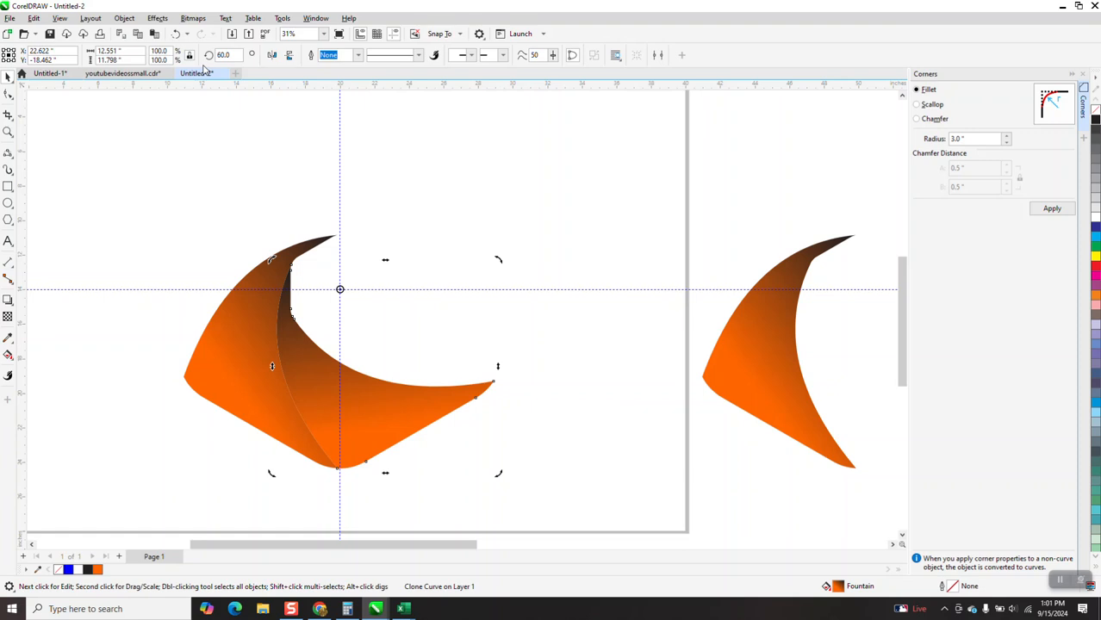
Repeat the rotation four more times to complete a six-piece swirl around the center.
key("ctrl+r")
key("ctrl+r")
key("ctrl+r")
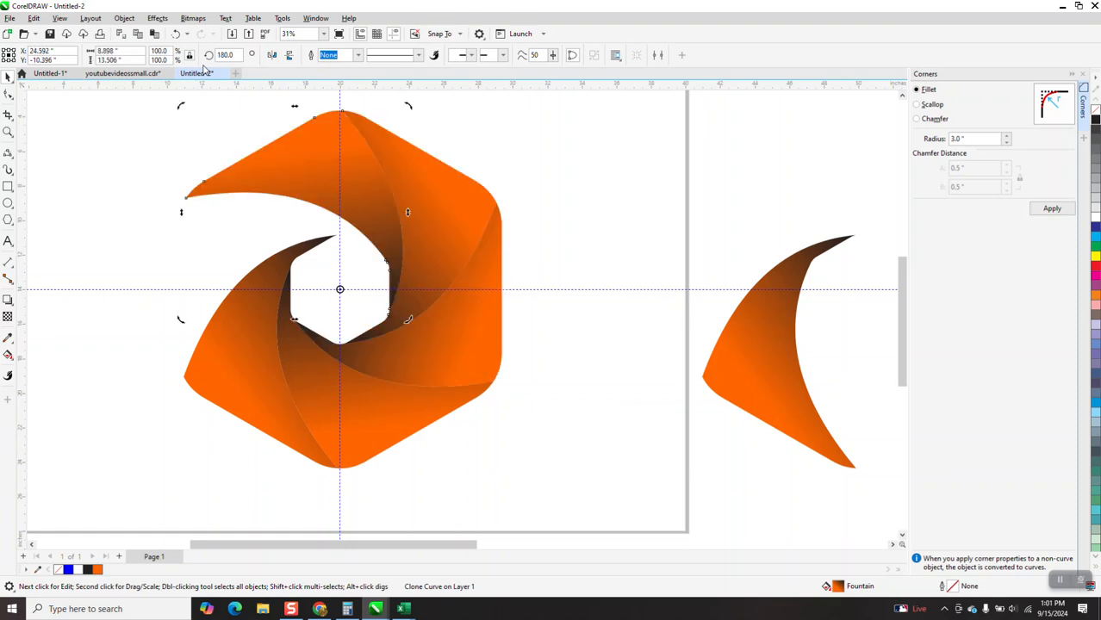
key("ctrl+r")
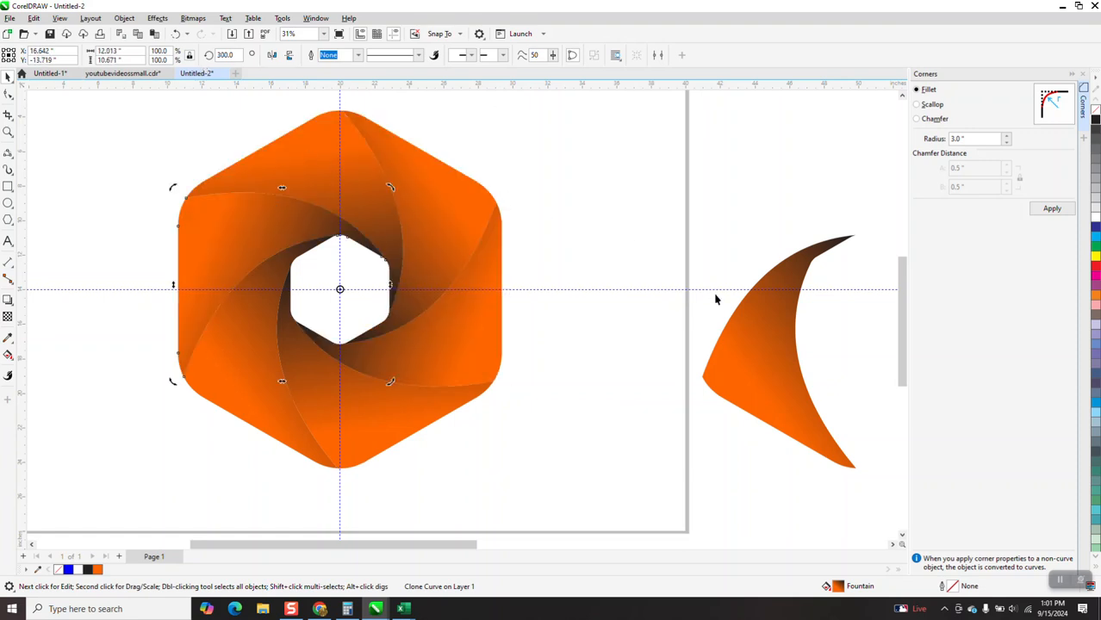
Move the original crescent closer and readjust its fountain fill nodes so the gradient updates across the swirl.
left_click_drag(769, 338, 610, 276)
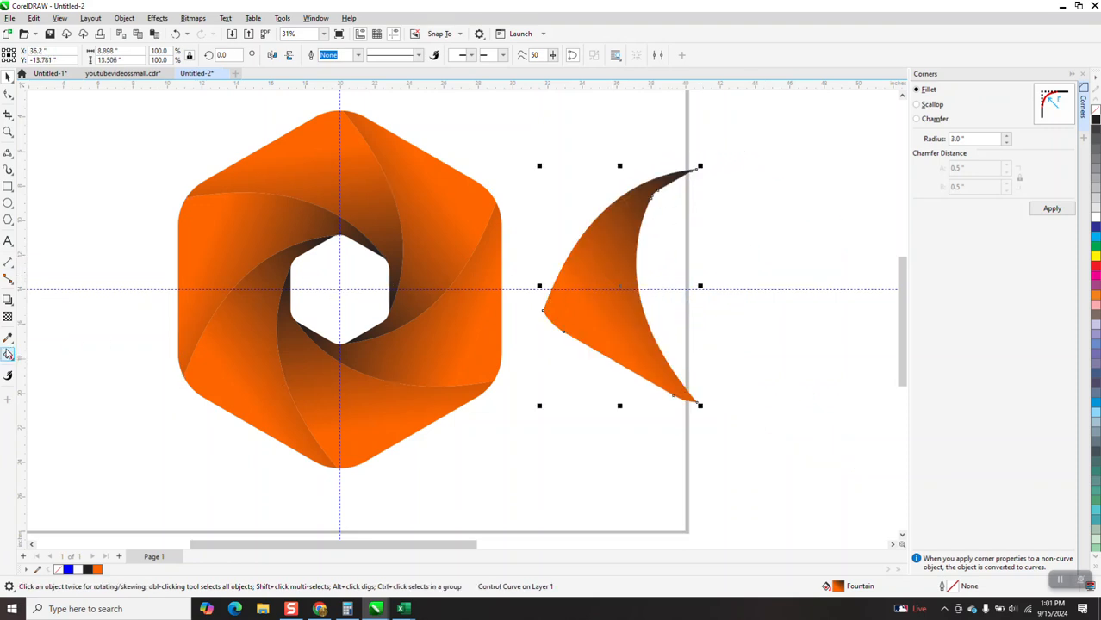
left_click(6, 355)
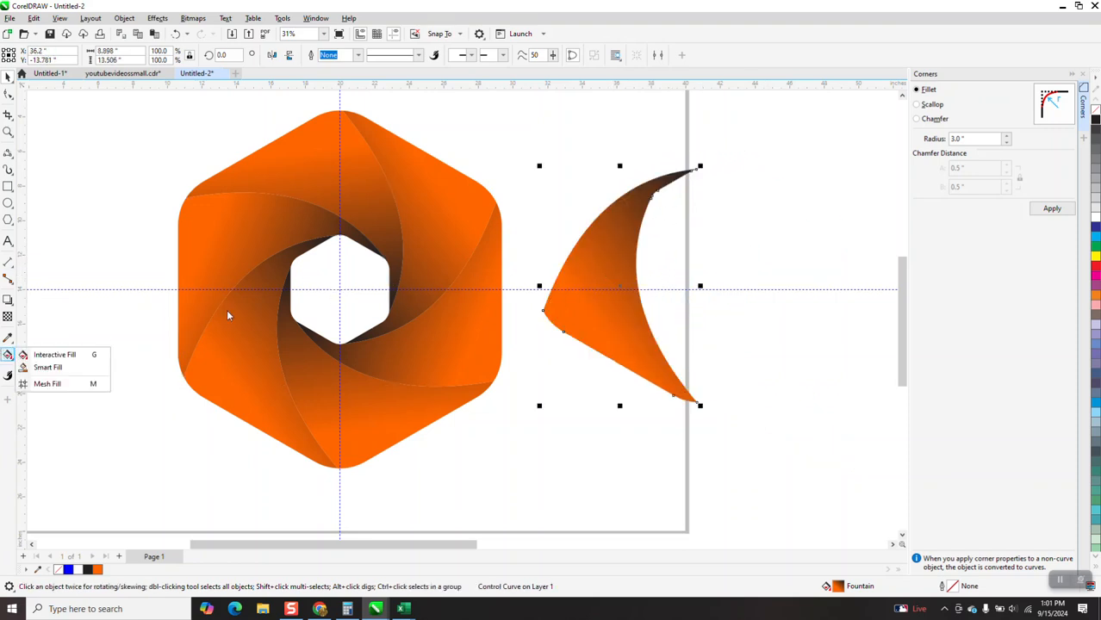
left_click(43, 357)
left_click_drag(706, 191, 663, 186)
left_click_drag(573, 293, 546, 226)
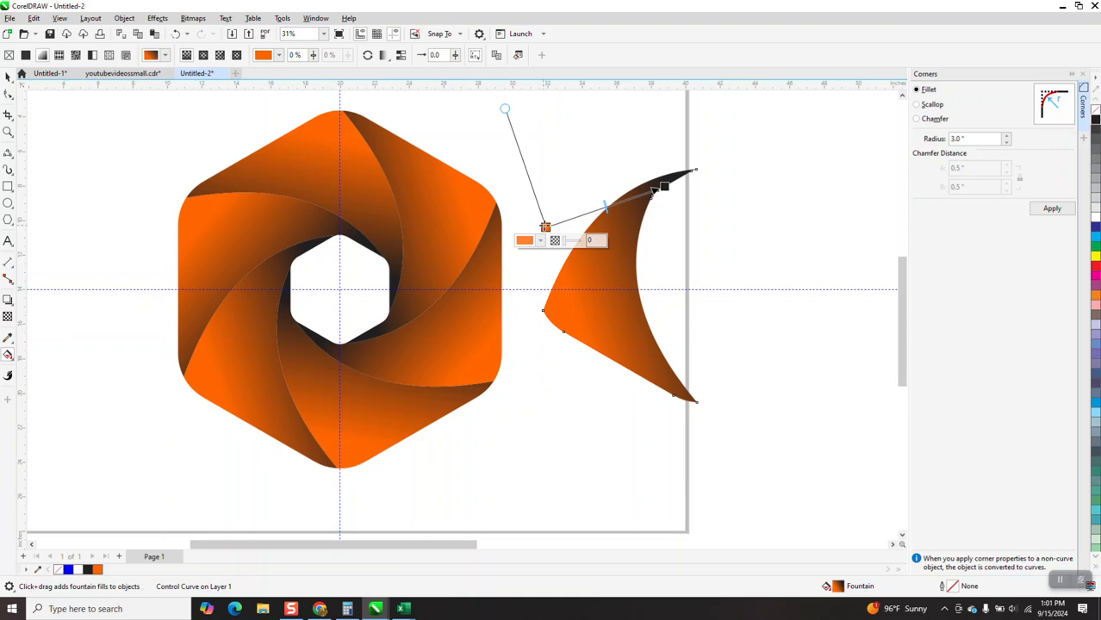
Select the original crescent and set its outline color to orange.
left_click(7, 76)
left_click_drag(527, 155, 757, 364)
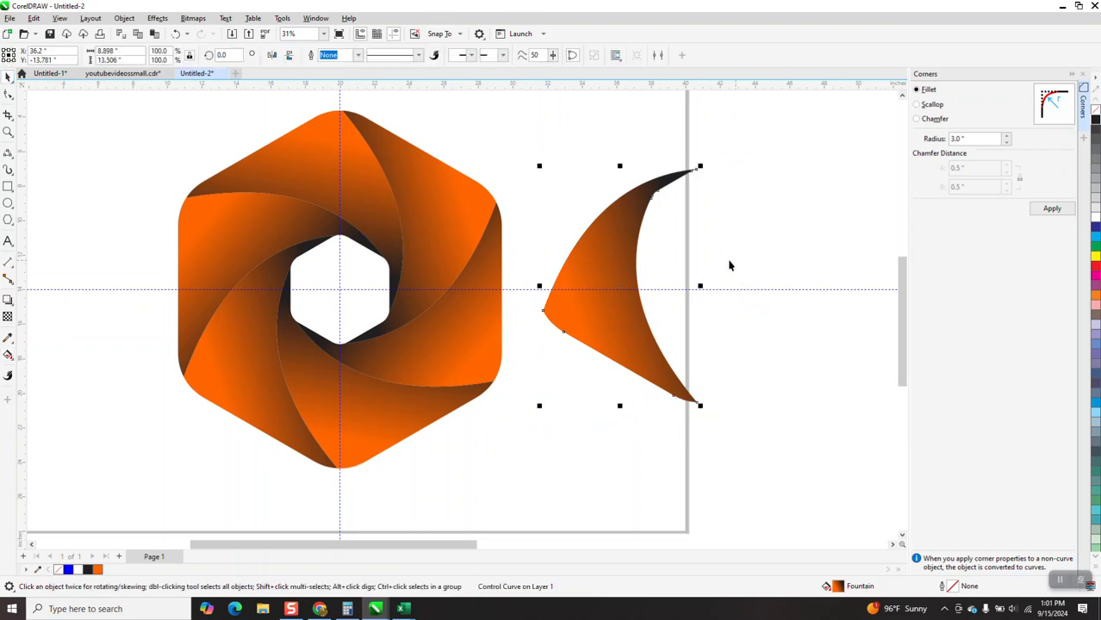
right_click(1095, 222)
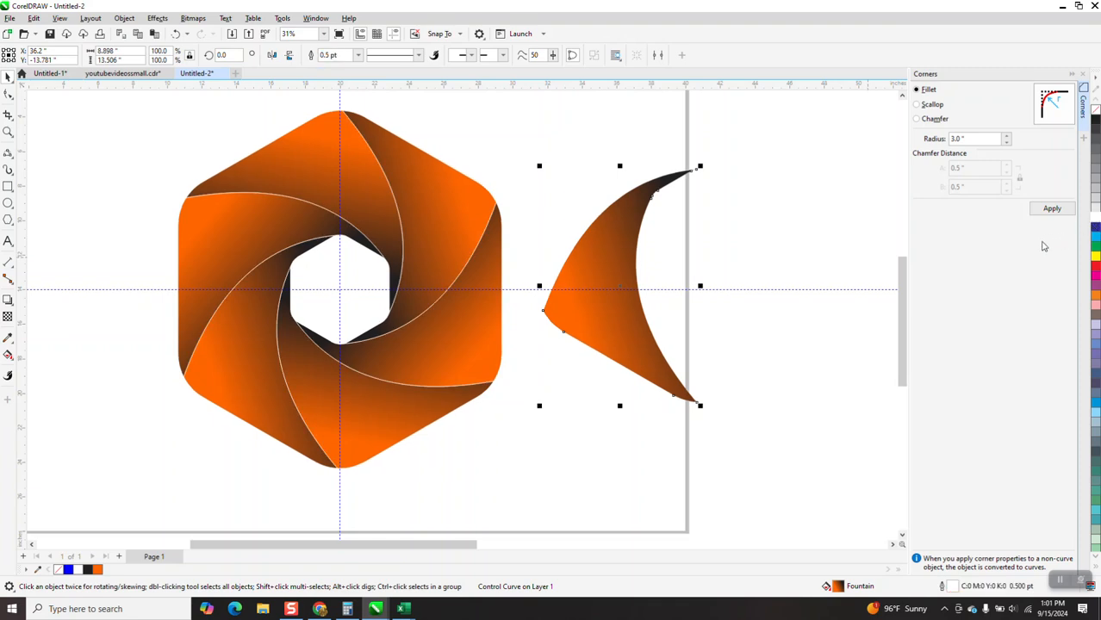
right_click(1095, 126)
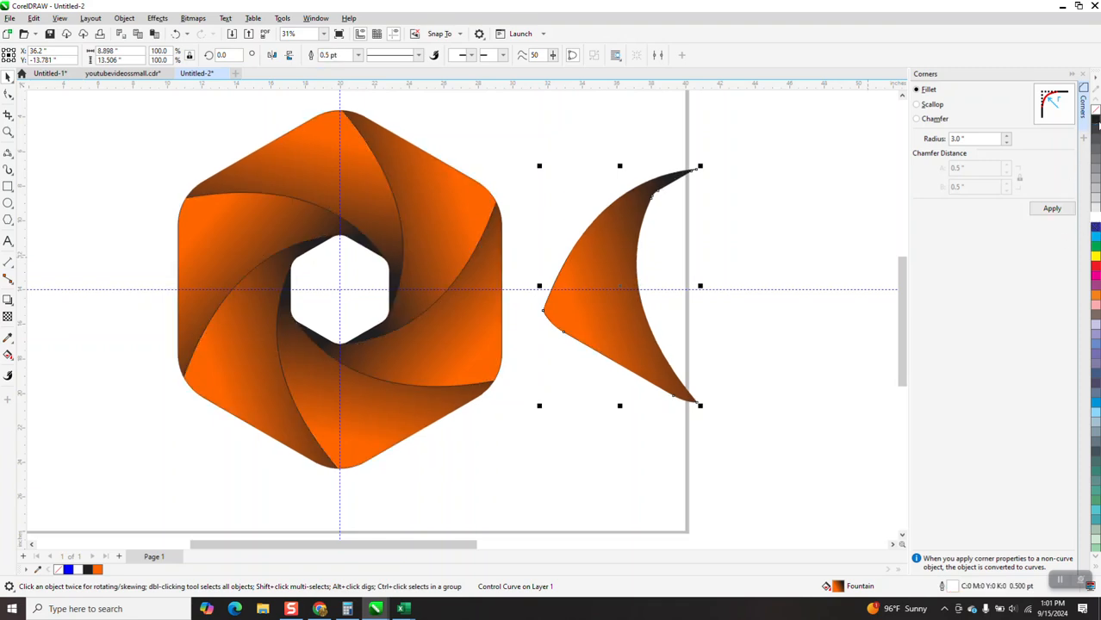
right_click(1093, 295)
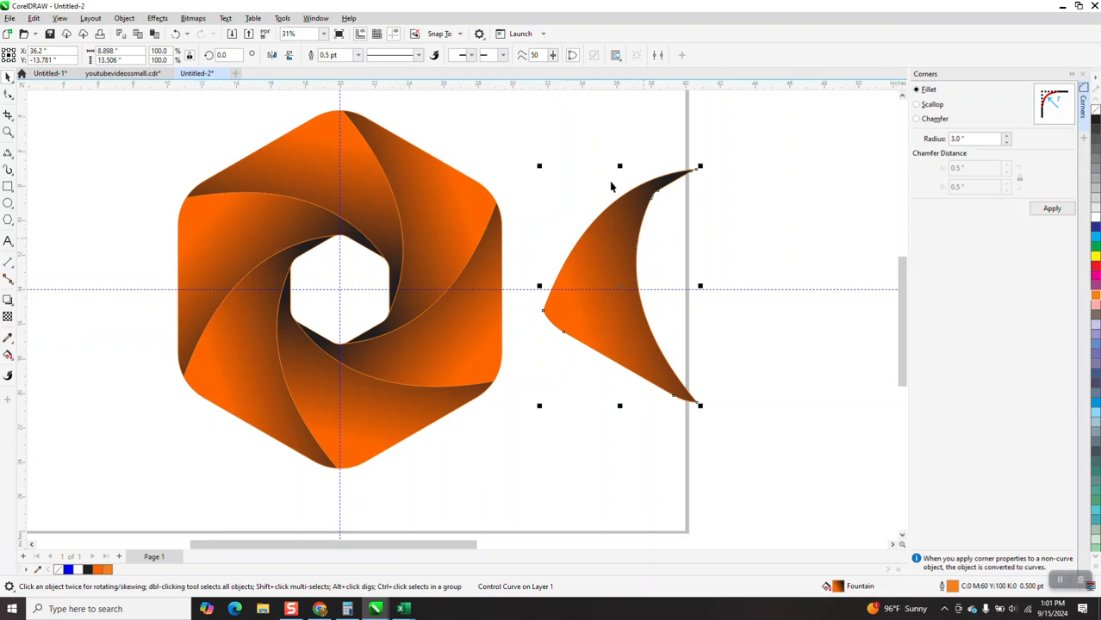
Select all seven swirl objects and break them apart.
left_click_drag(129, 108, 795, 497)
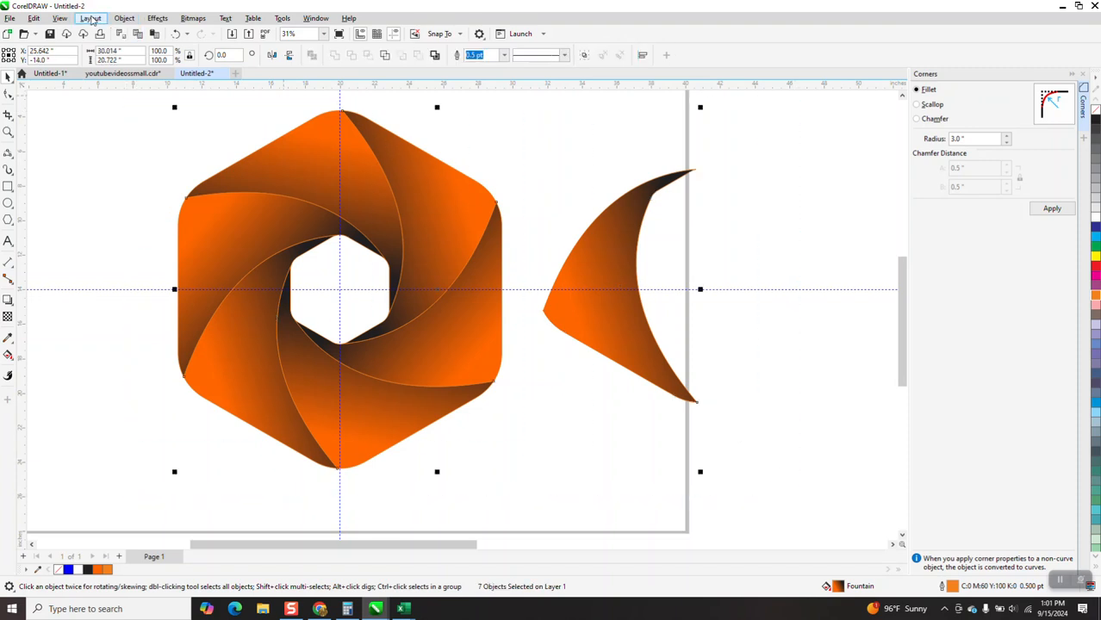
left_click(124, 18)
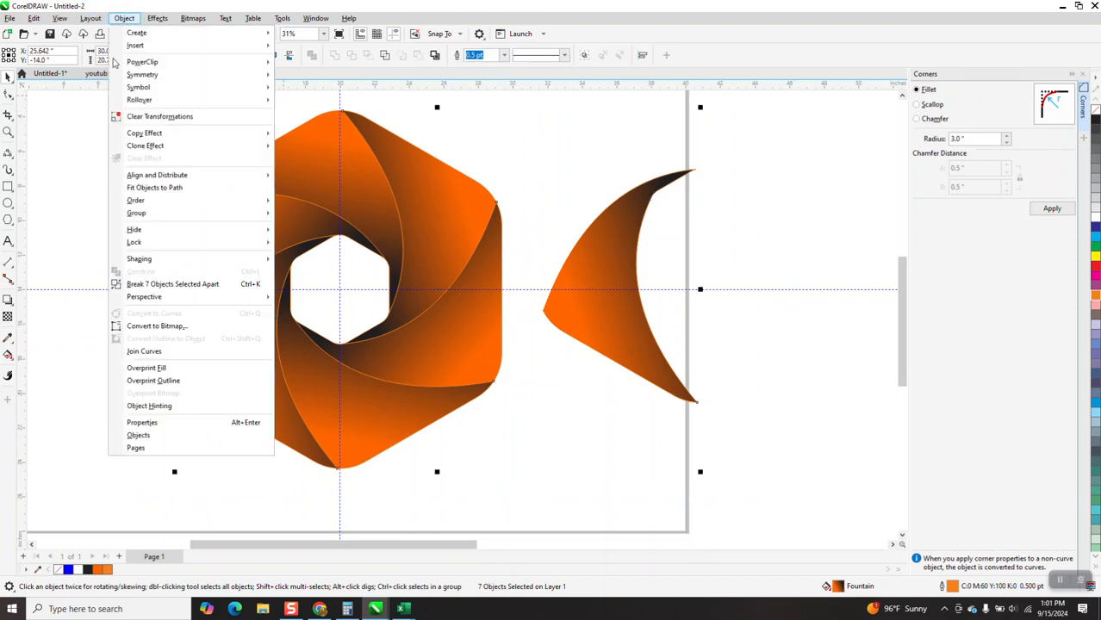
left_click(150, 288)
Delete the spare crescent lying beside the swirl.
left_click(621, 270)
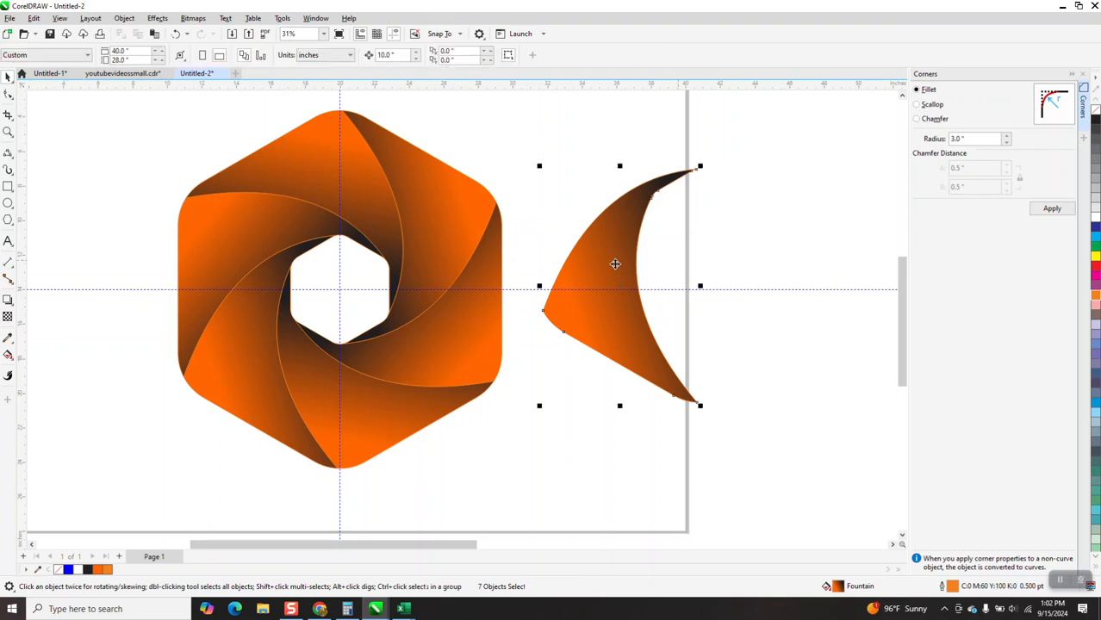
key("Delete")
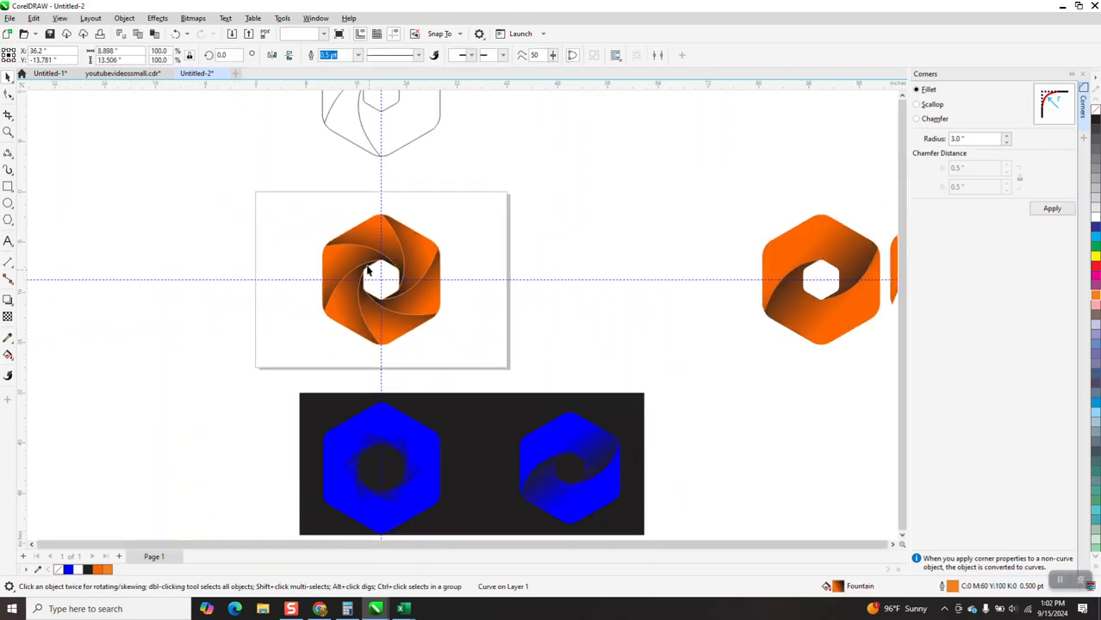
scroll(396, 259, "down", 1)
left_click(760, 259)
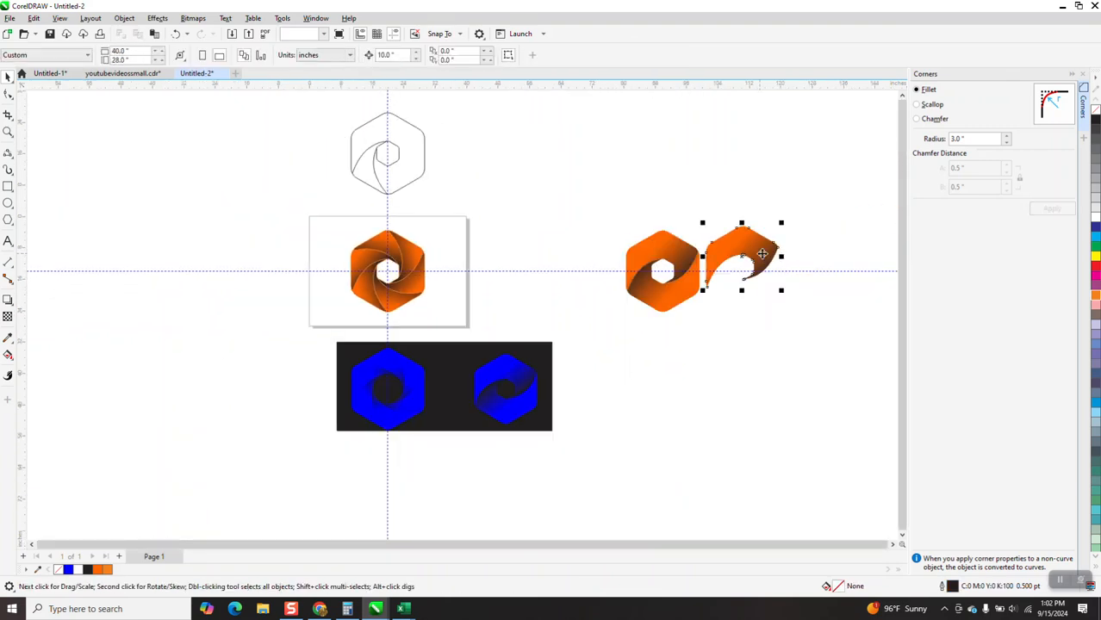
key("Delete")
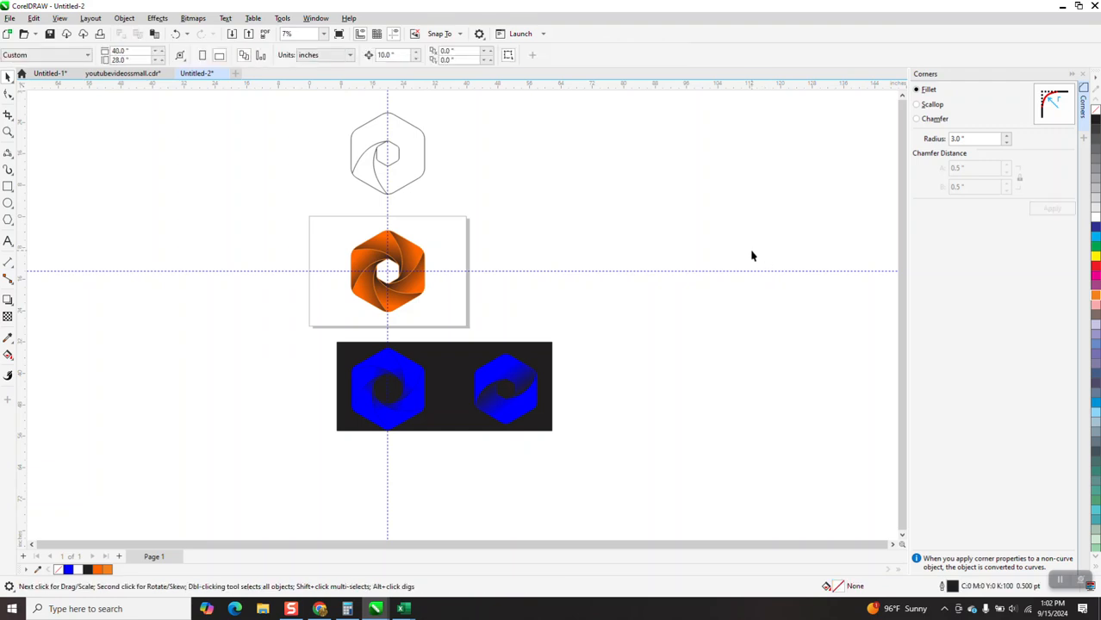
Zoom in on the finished hexagonal swirl logo.
left_click(8, 131)
left_click_drag(308, 217, 558, 342)
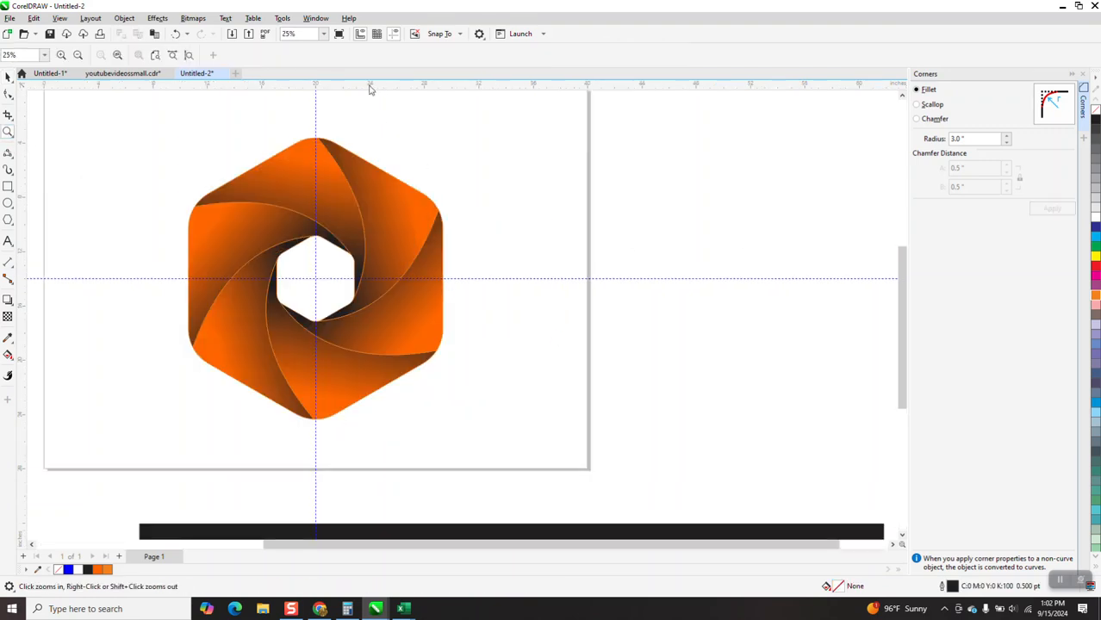
left_click(393, 34)
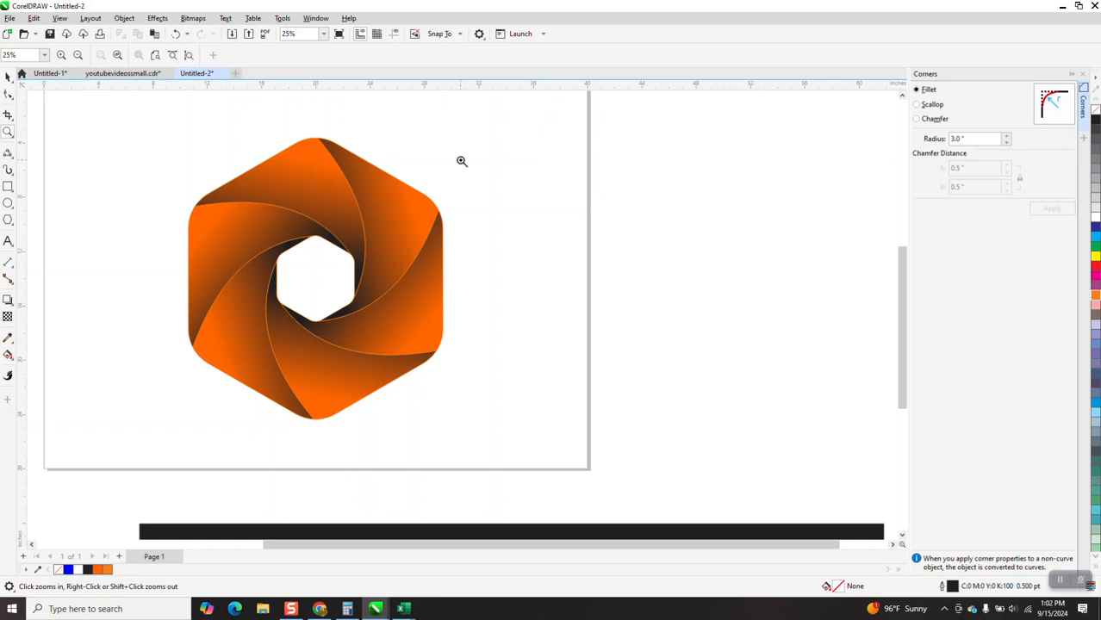